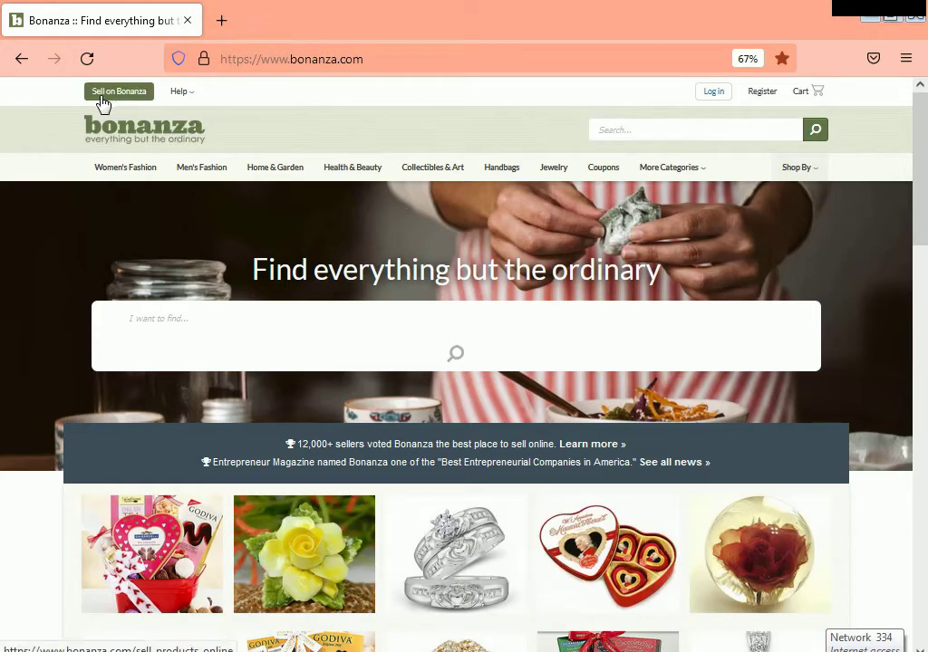
- Start selling on Bonanza with the one-click option to reach the account creation form of the booth setup
{"action": "mouse_move", "coordinate": [137, 99]}
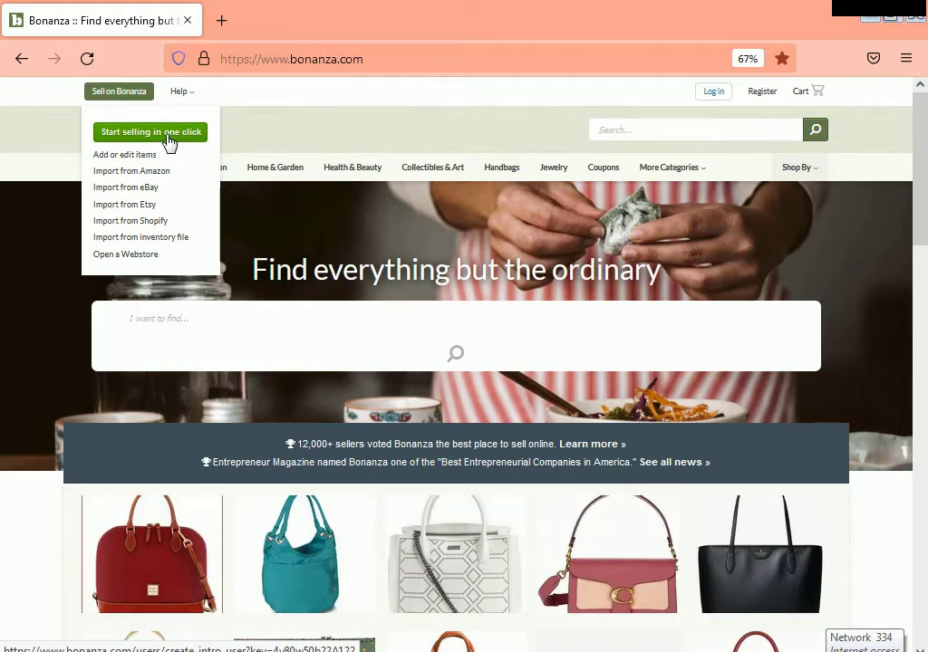
{"action": "left_click", "coordinate": [168, 138]}
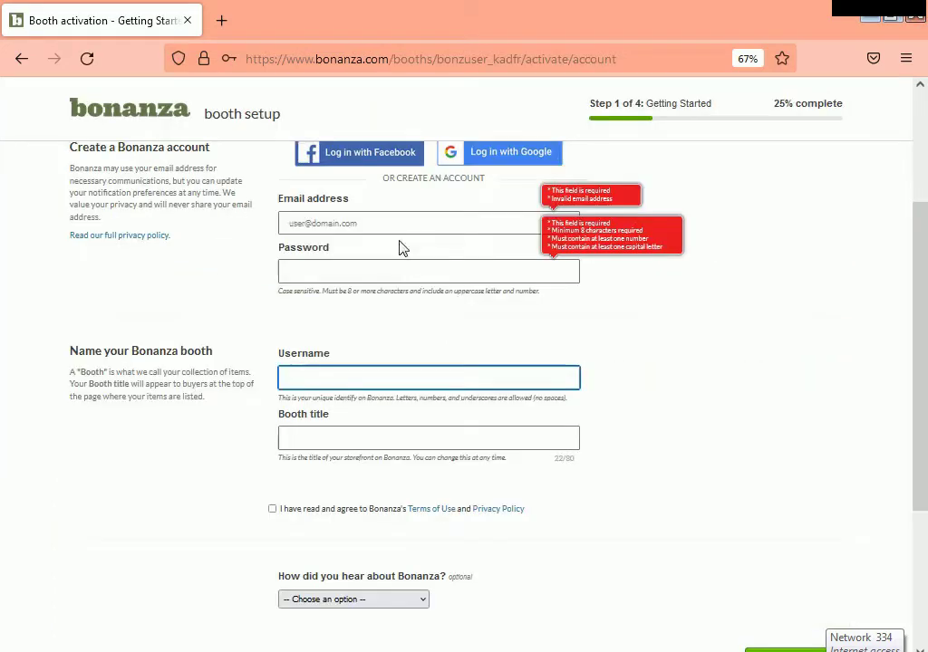
{"action": "scroll", "coordinate": [429, 274], "scroll_direction": "up", "scroll_amount": 3}
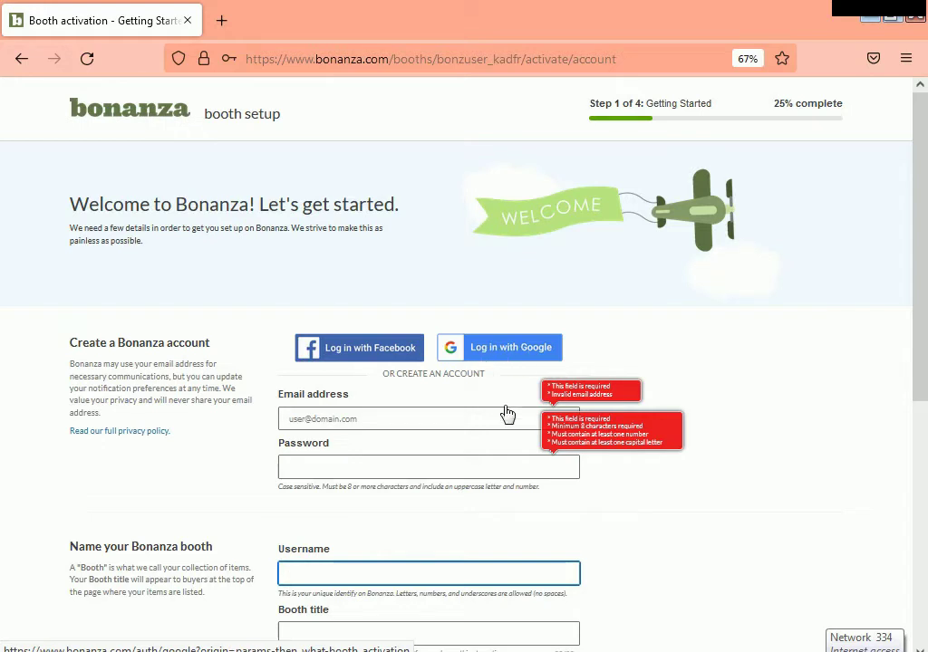
{"action": "scroll", "coordinate": [448, 413], "scroll_direction": "down", "scroll_amount": 2}
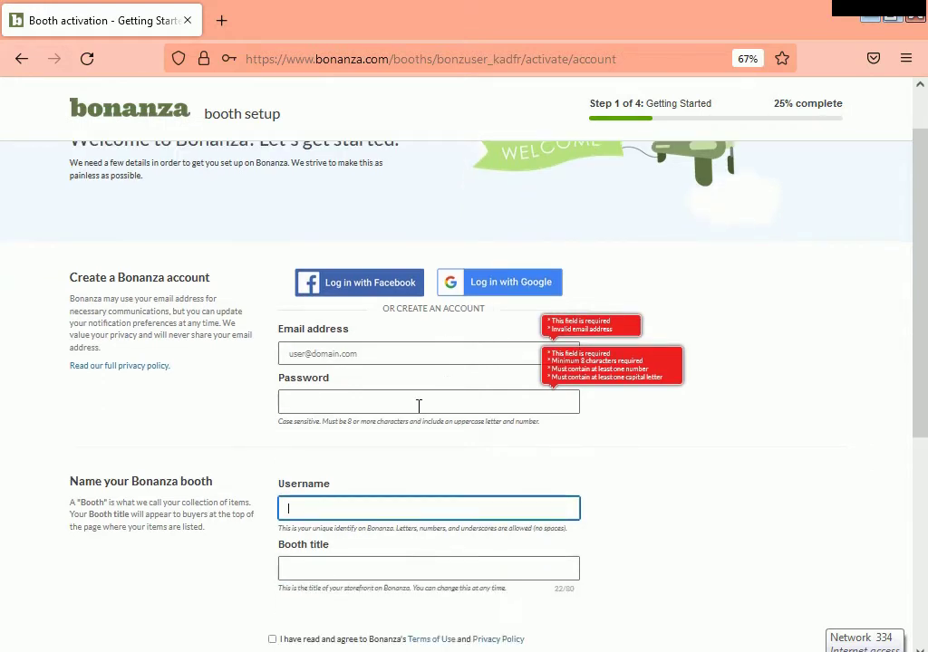
- Examine the account form's email, password, username, booth title and terms fields and the choices for how you heard about Bonanza
{"action": "left_click", "coordinate": [388, 350]}
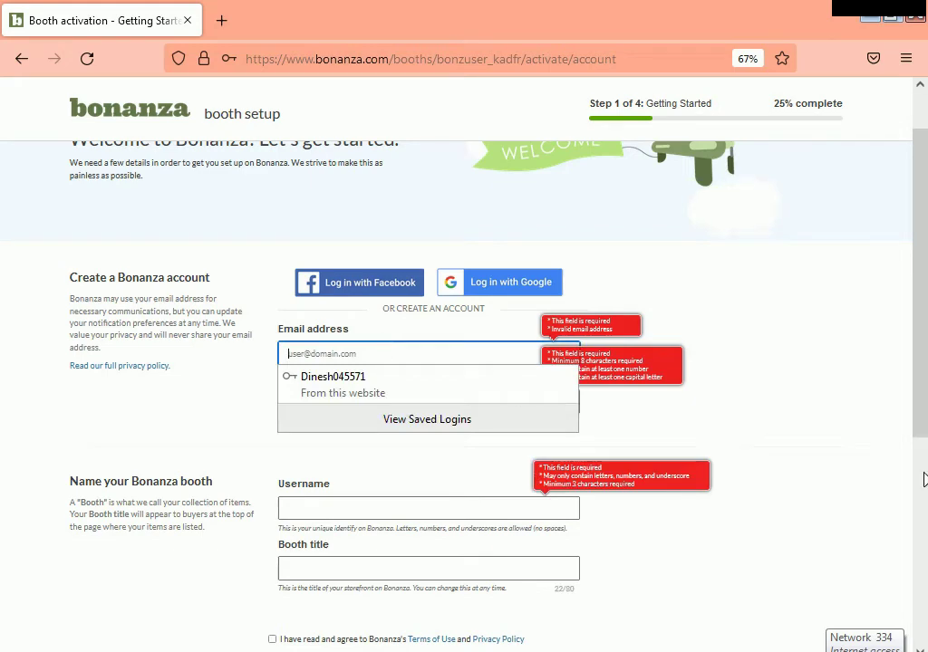
{"action": "scroll", "coordinate": [903, 472], "scroll_direction": "down", "scroll_amount": 10}
{"action": "scroll", "coordinate": [897, 469], "scroll_direction": "up", "scroll_amount": 5}
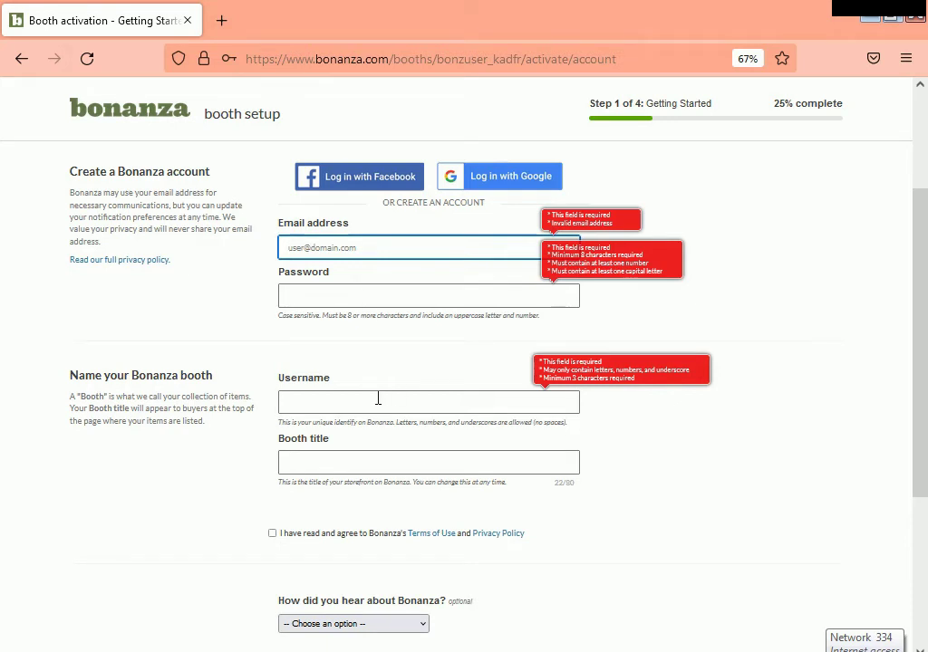
{"action": "scroll", "coordinate": [375, 399], "scroll_direction": "down", "scroll_amount": 1}
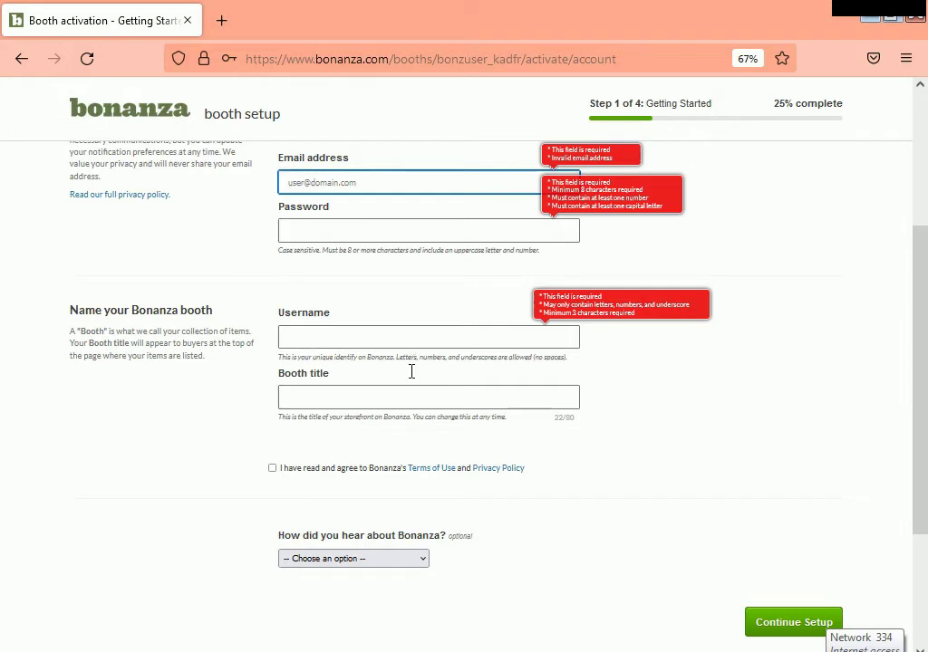
{"action": "scroll", "coordinate": [308, 372], "scroll_direction": "down", "scroll_amount": 2}
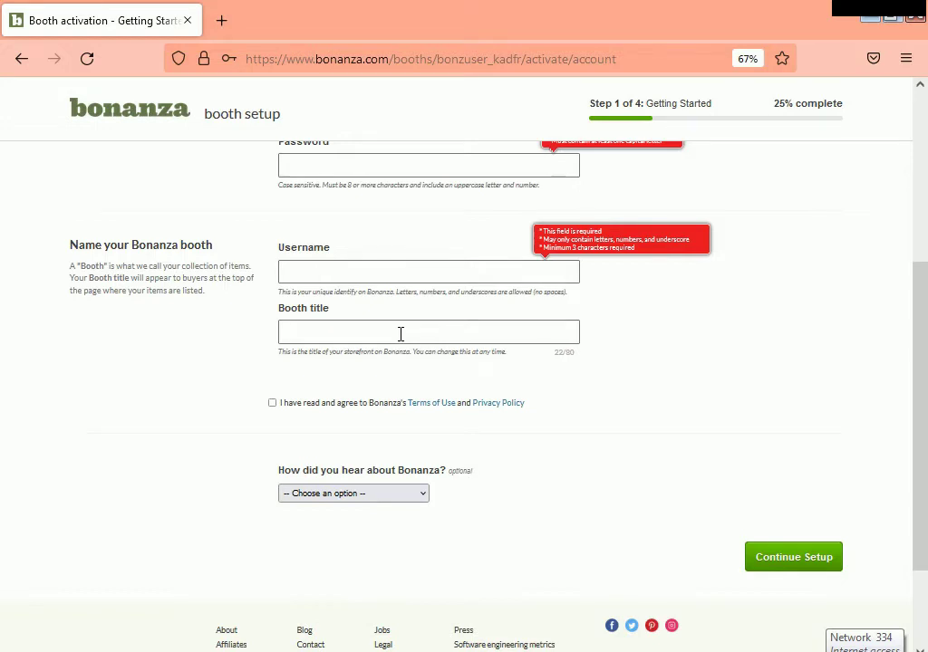
{"action": "scroll", "coordinate": [401, 334], "scroll_direction": "down", "scroll_amount": 1}
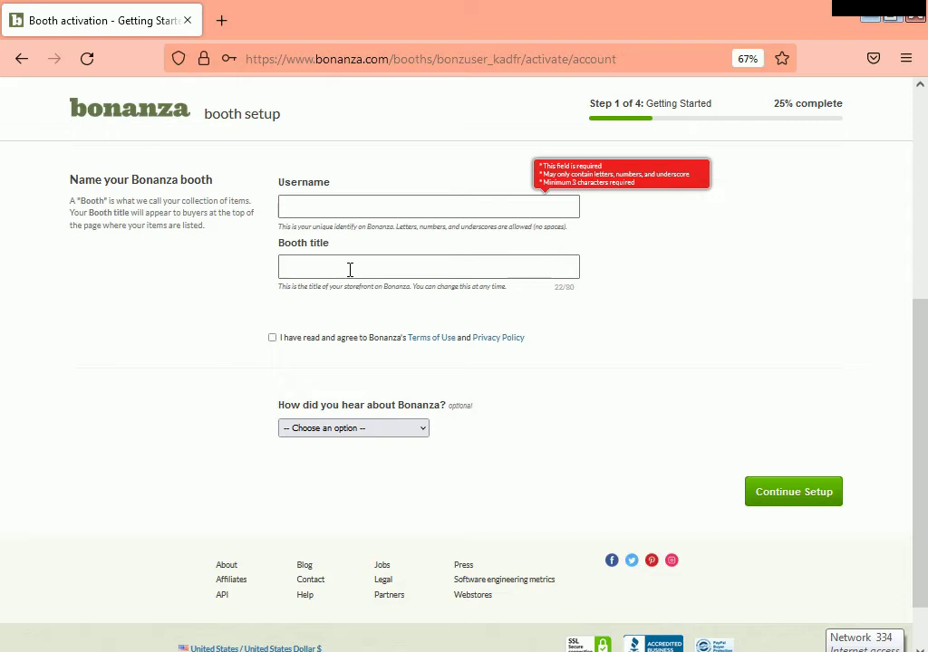
{"action": "scroll", "coordinate": [349, 269], "scroll_direction": "down", "scroll_amount": 2}
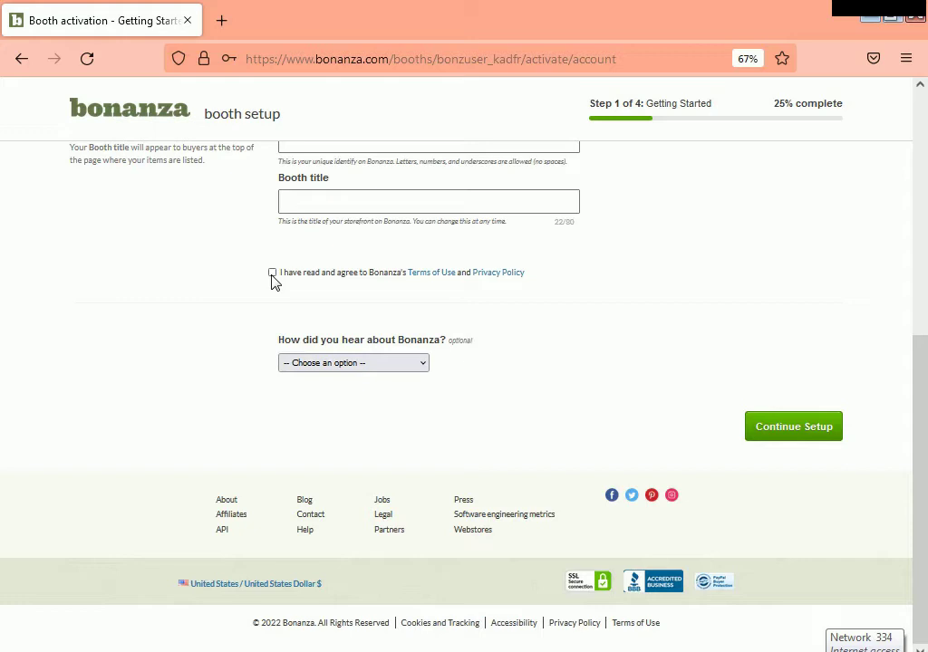
{"action": "scroll", "coordinate": [276, 281], "scroll_direction": "up", "scroll_amount": 1}
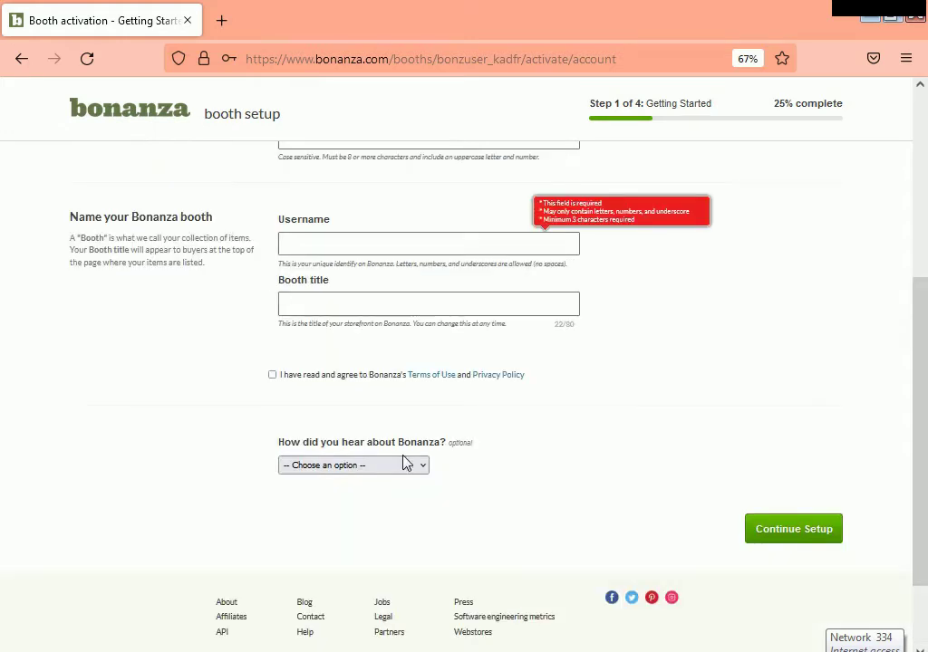
{"action": "scroll", "coordinate": [401, 459], "scroll_direction": "down", "scroll_amount": 1}
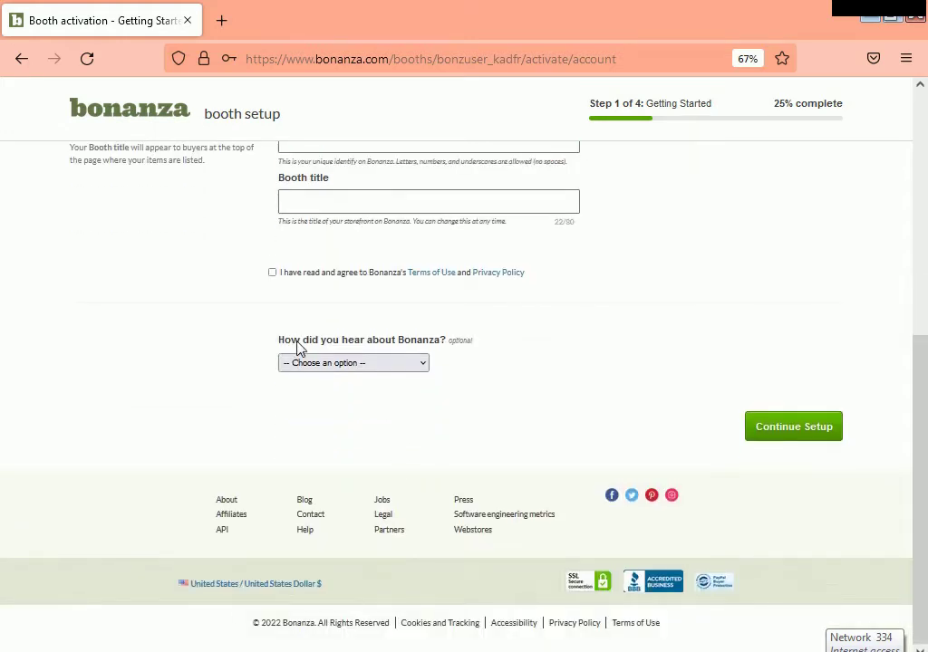
{"action": "left_click", "coordinate": [421, 366]}
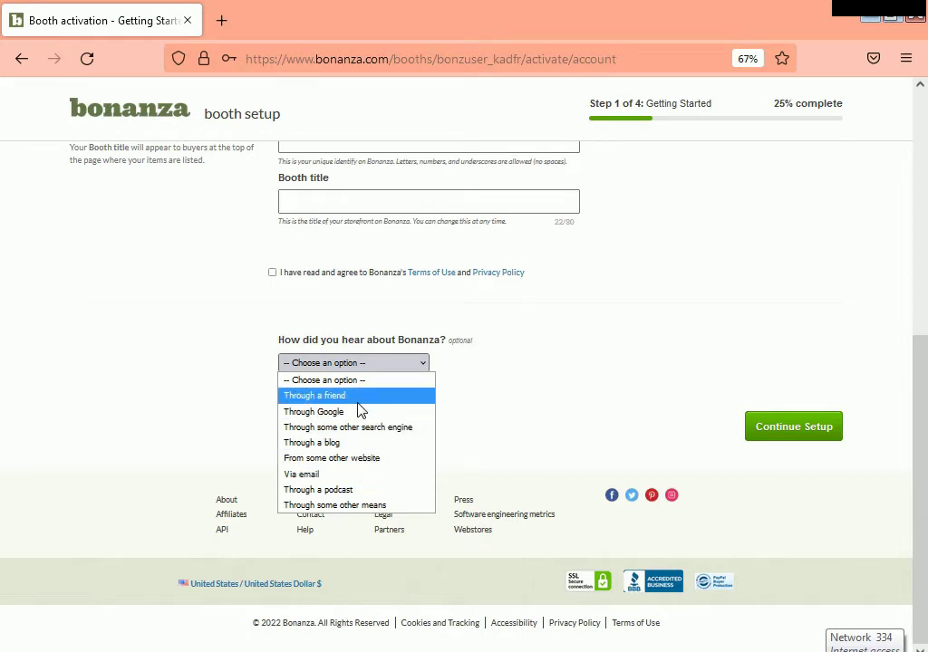
{"action": "left_click", "coordinate": [559, 396]}
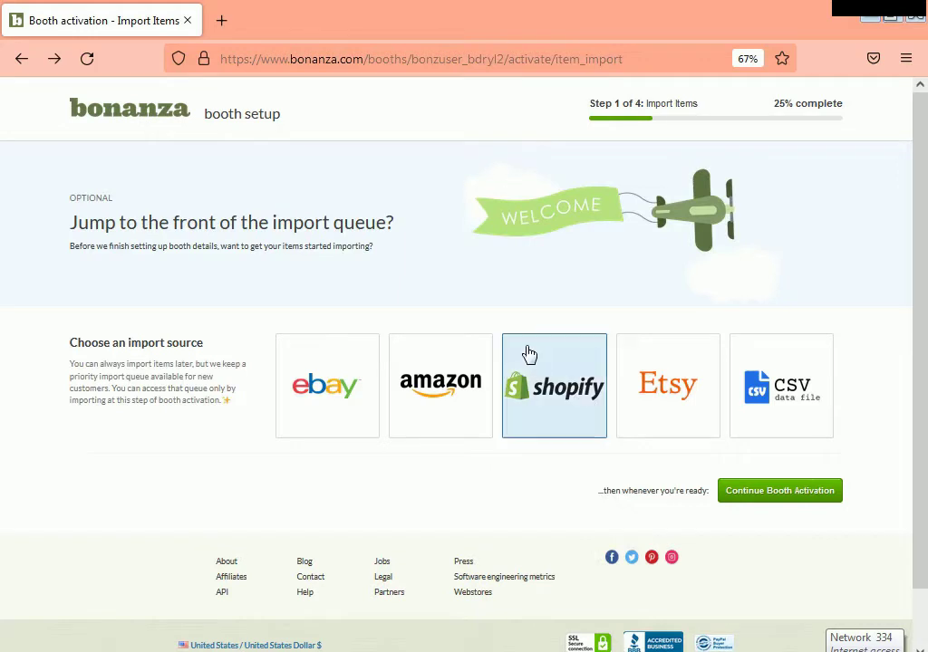
- Open the eBay import source, look over its account and import settings, and return to the booth activation page
{"action": "left_click", "coordinate": [530, 356]}
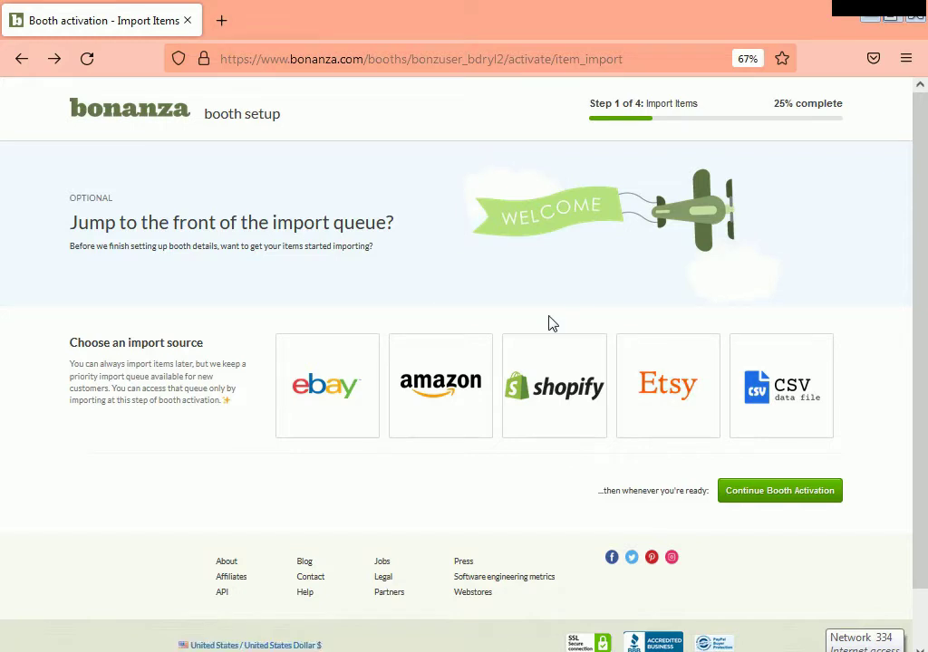
{"action": "left_click", "coordinate": [688, 387]}
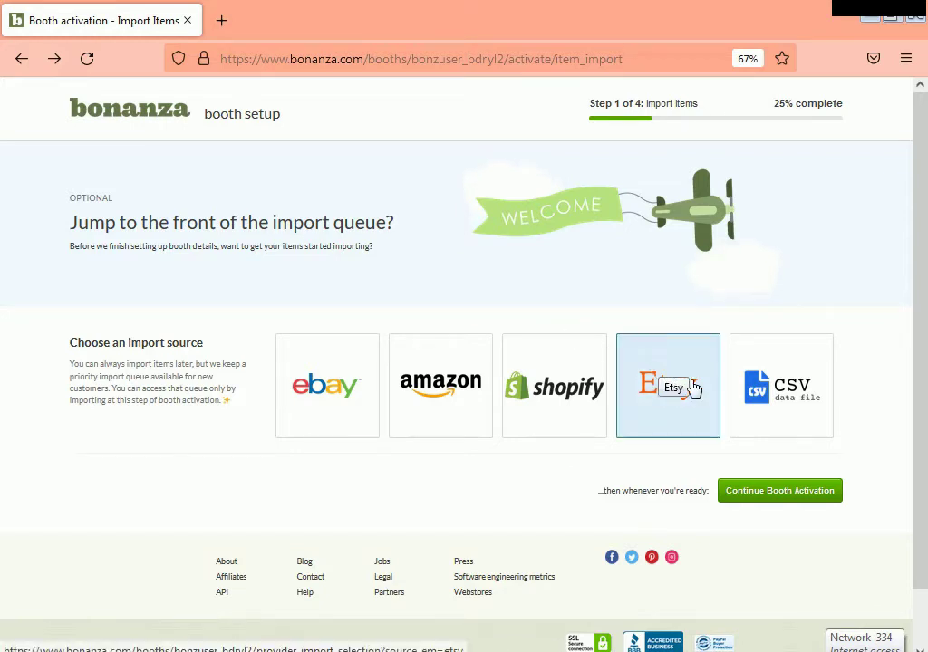
{"action": "left_click", "coordinate": [756, 488]}
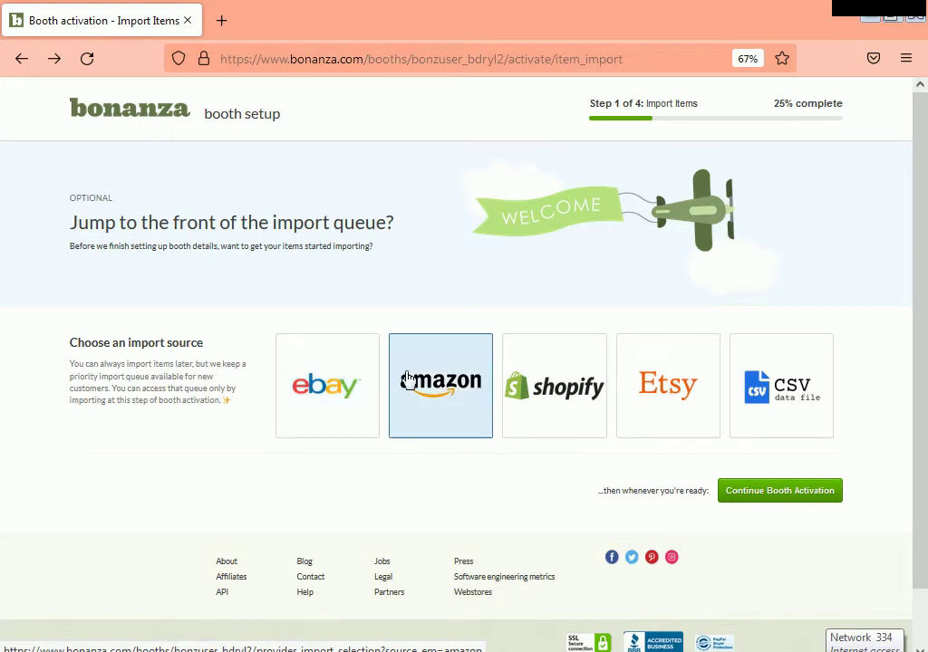
{"action": "left_click", "coordinate": [329, 377]}
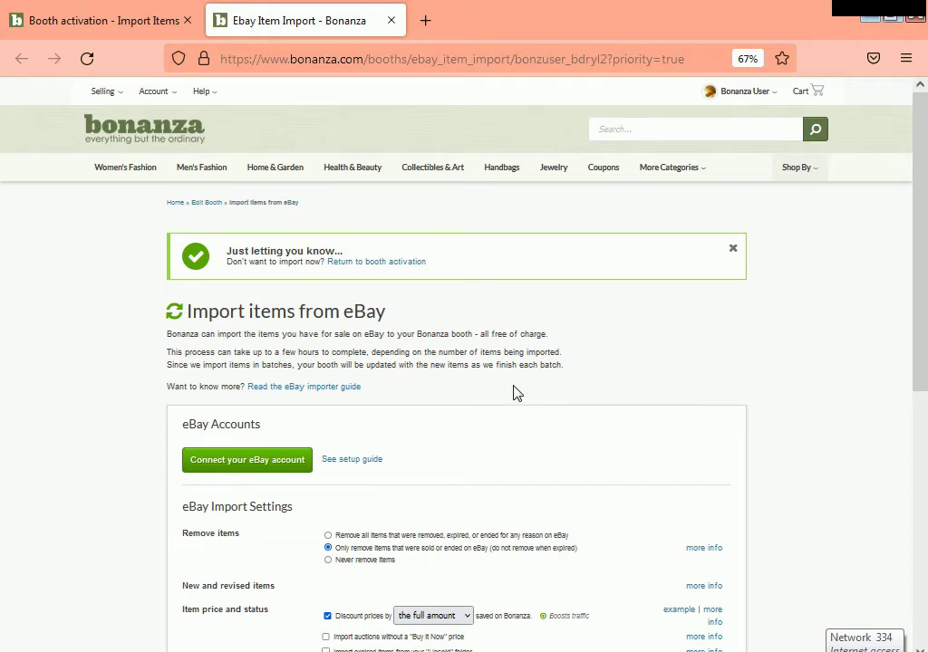
{"action": "scroll", "coordinate": [508, 395], "scroll_direction": "down", "scroll_amount": 1}
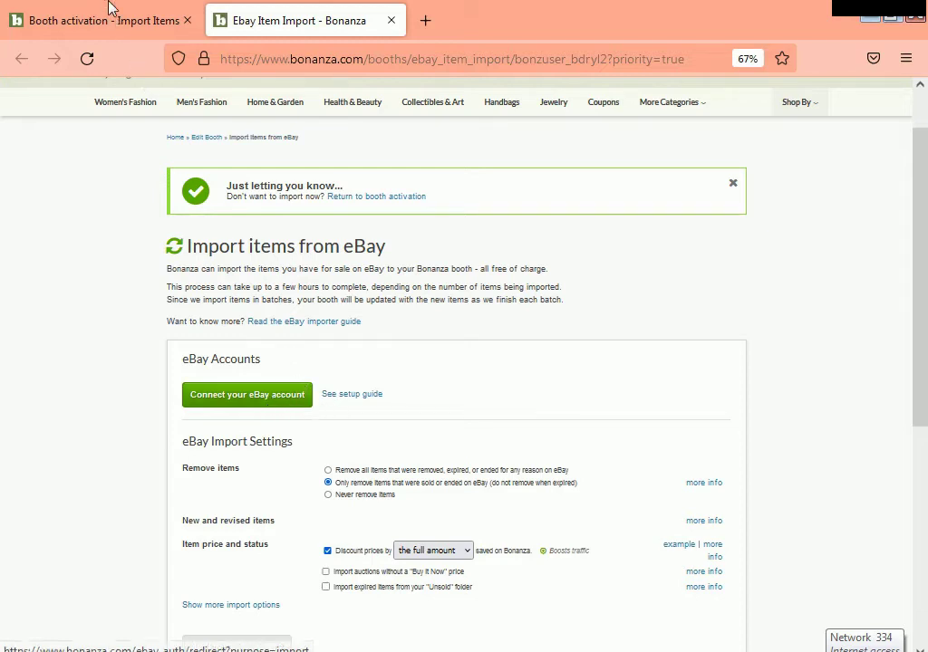
{"action": "left_click", "coordinate": [102, 36]}
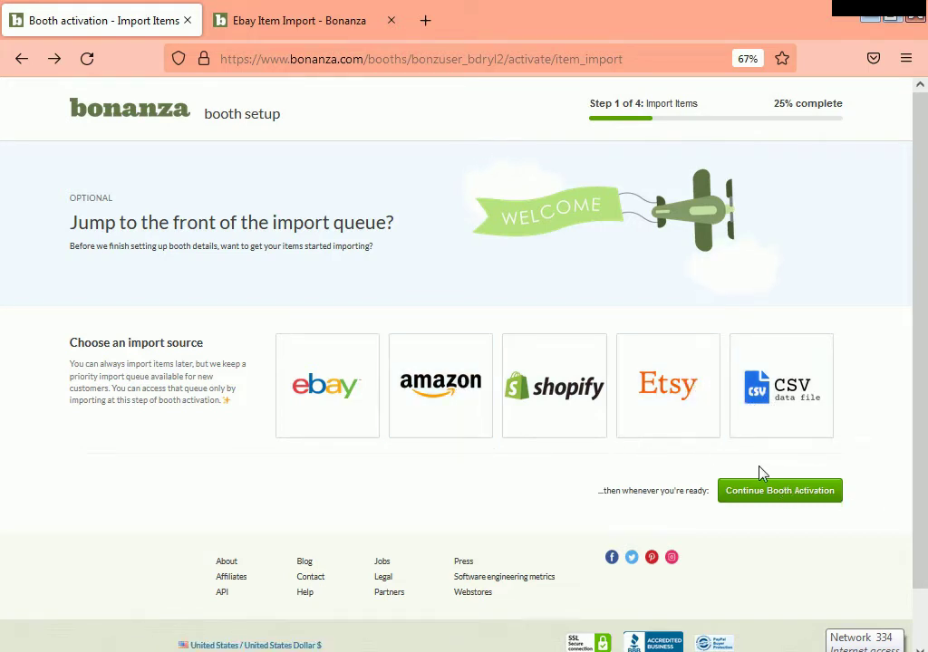
- Continue booth activation to the personal information form and set the country to Sri Lanka
{"action": "left_click", "coordinate": [800, 501]}
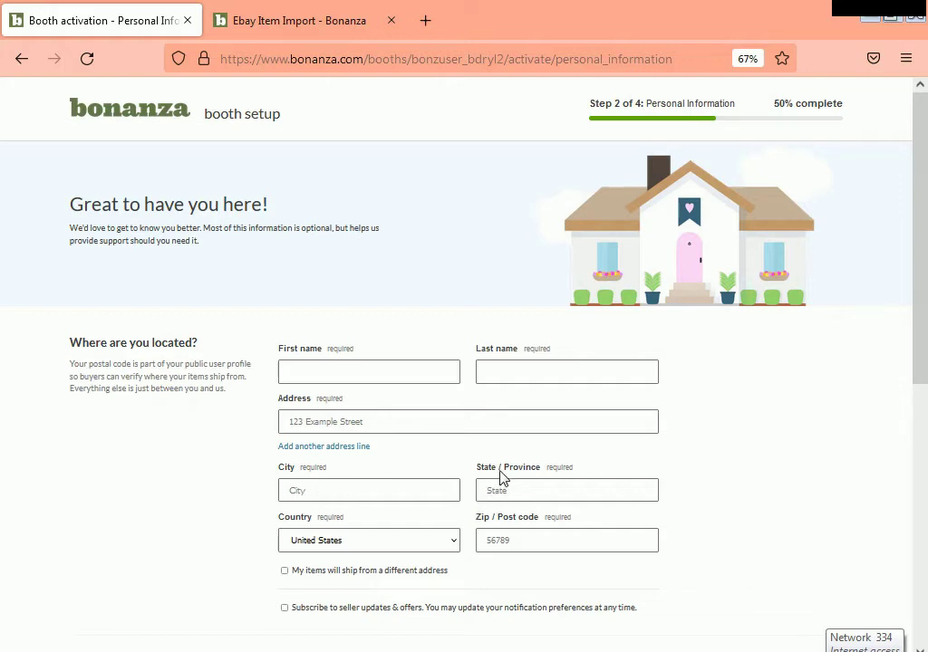
{"action": "left_click", "coordinate": [451, 544]}
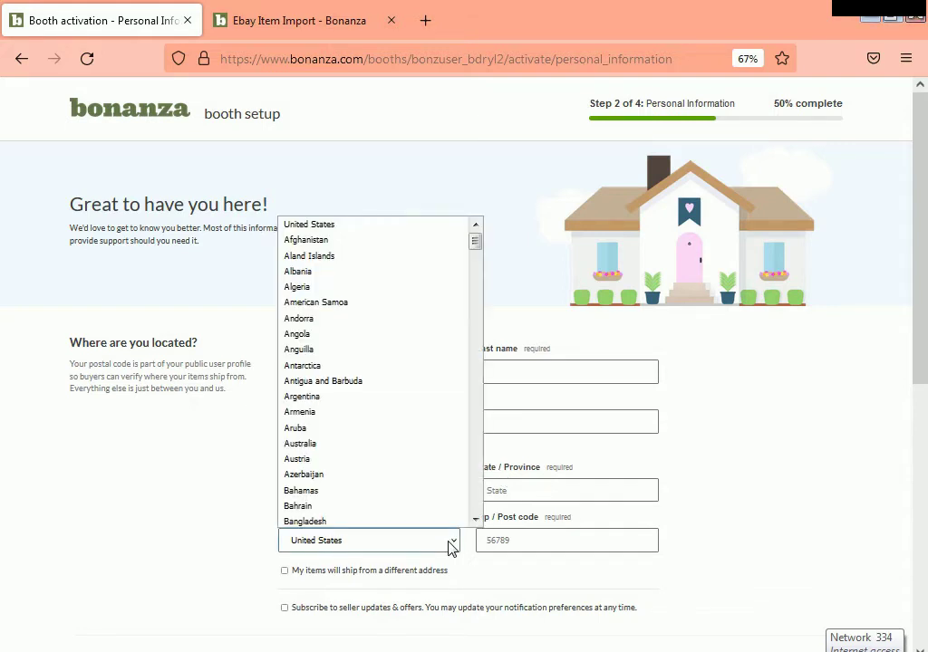
{"action": "scroll", "coordinate": [443, 477], "scroll_direction": "down", "scroll_amount": 18}
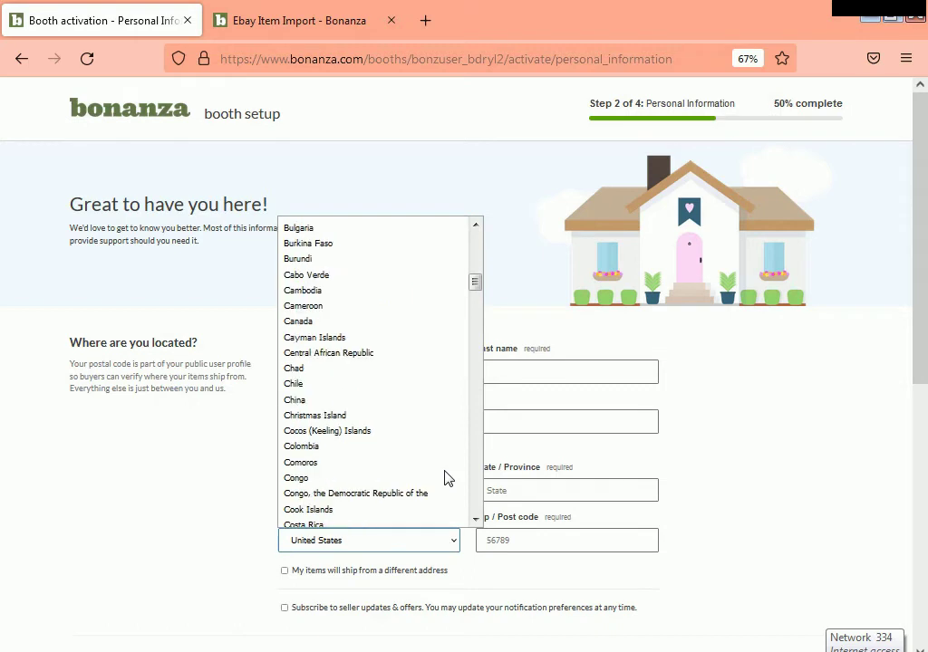
{"action": "scroll", "coordinate": [444, 479], "scroll_direction": "down", "scroll_amount": 20}
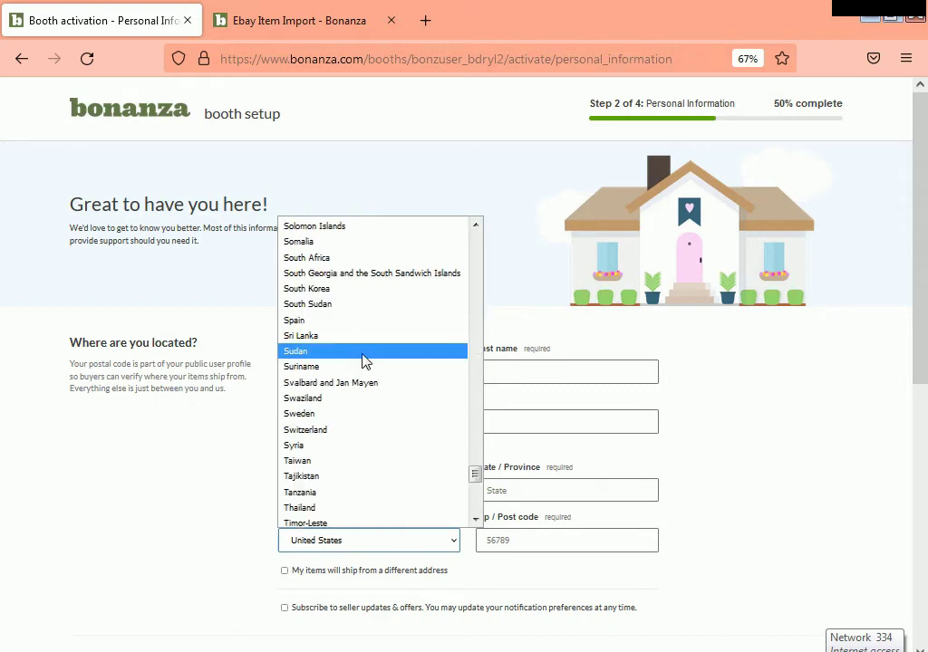
{"action": "left_click", "coordinate": [374, 338]}
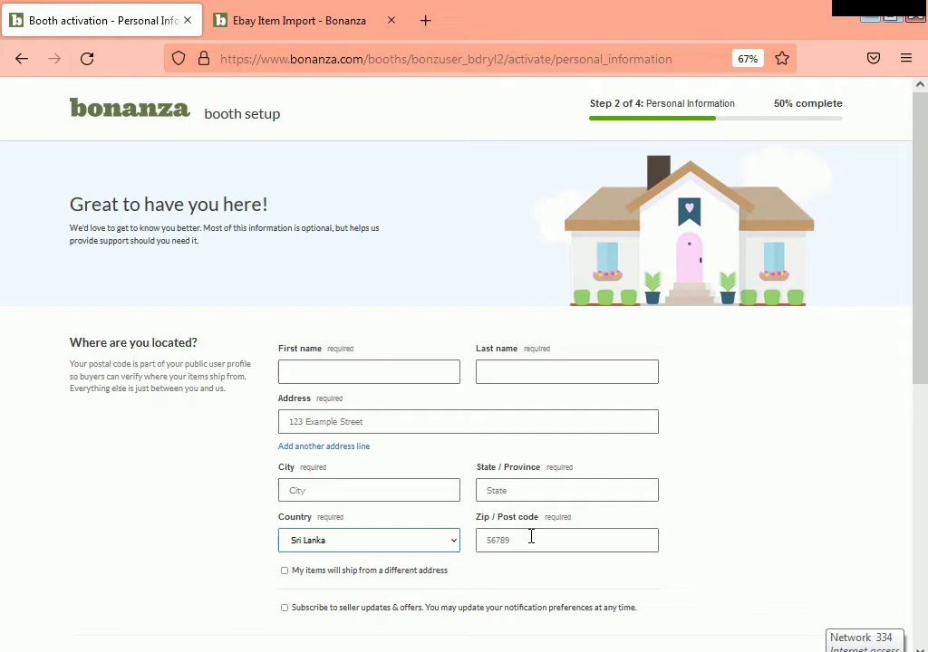
{"action": "scroll", "coordinate": [532, 537], "scroll_direction": "down", "scroll_amount": 3}
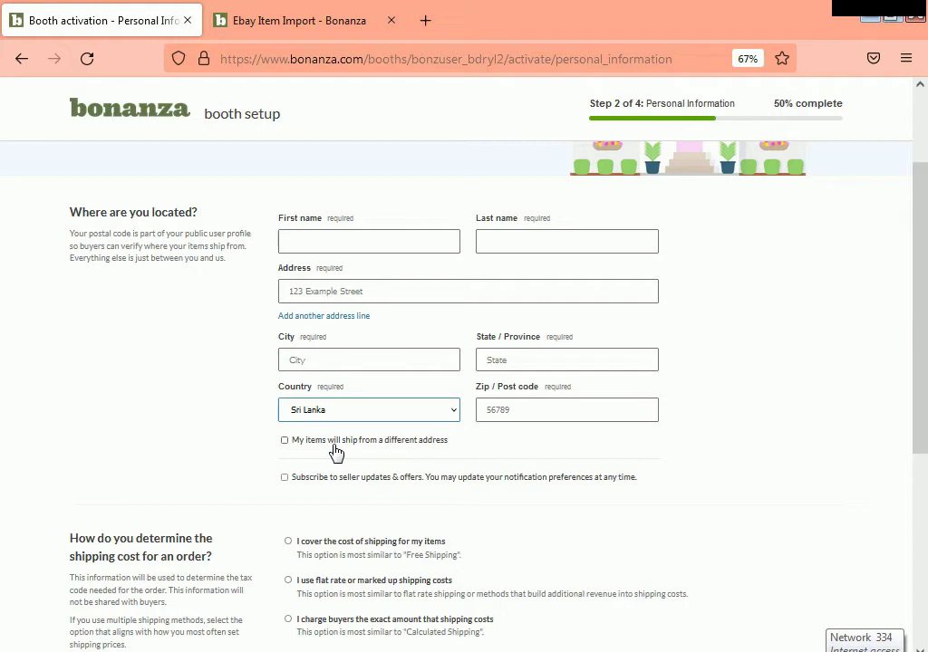
{"action": "left_click", "coordinate": [283, 441]}
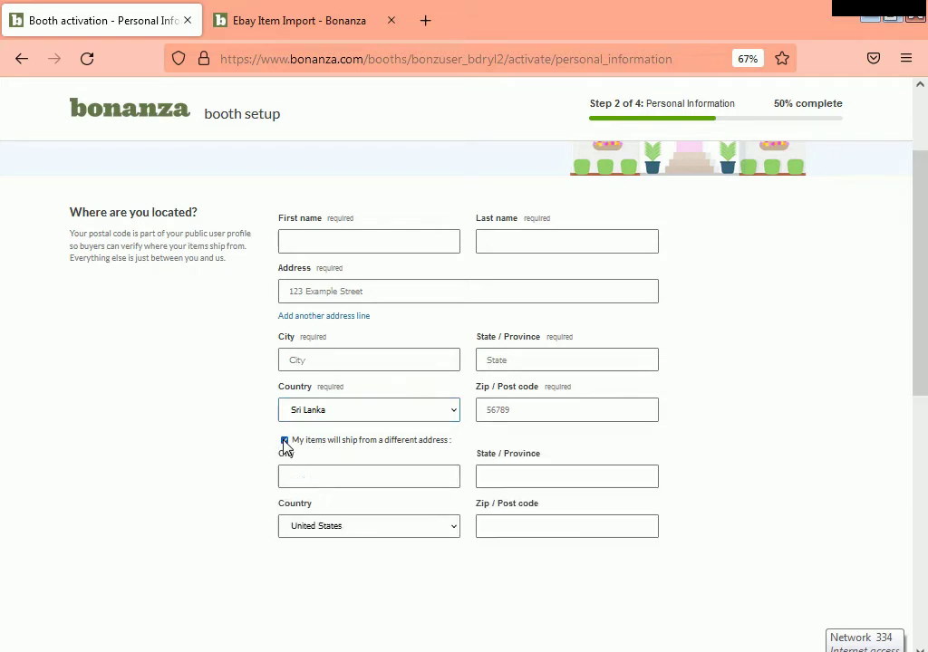
{"action": "scroll", "coordinate": [410, 458], "scroll_direction": "down", "scroll_amount": 3}
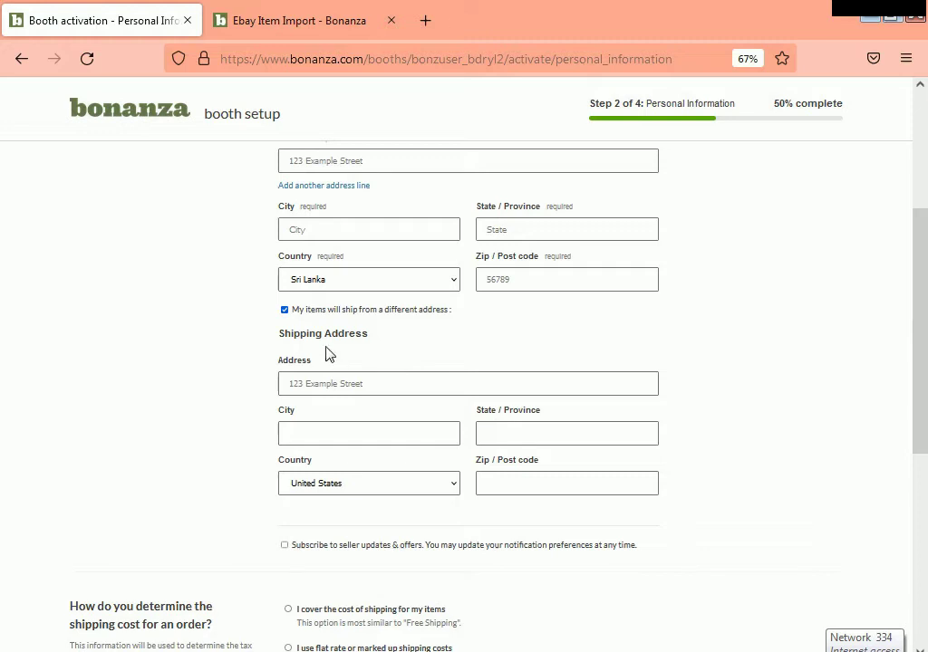
{"action": "left_click", "coordinate": [285, 310]}
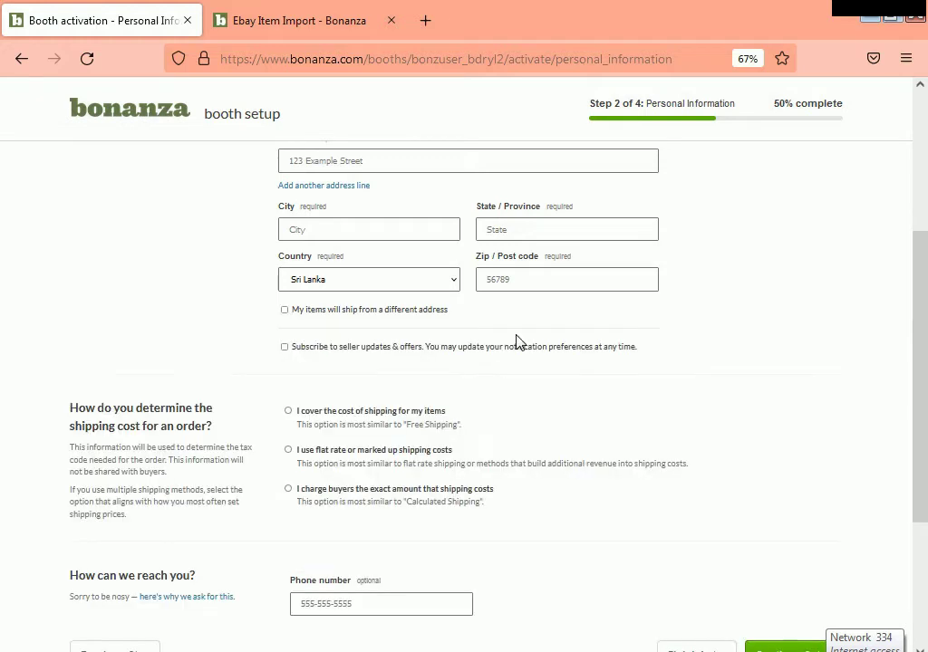
- Mark that the items will ship from a different address and subscribe to seller updates and offers
{"action": "scroll", "coordinate": [518, 336], "scroll_direction": "up", "scroll_amount": 3}
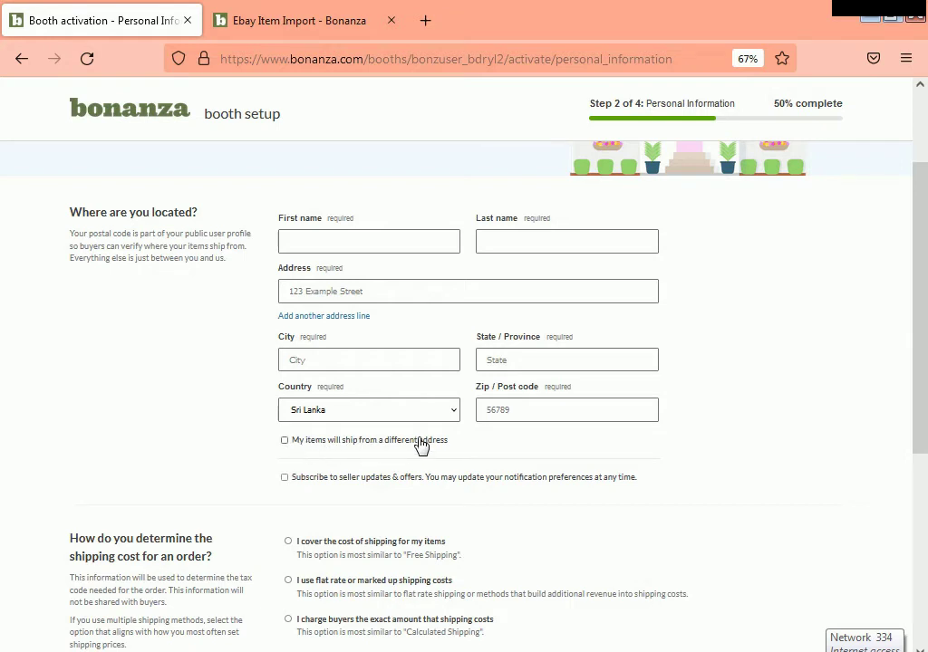
{"action": "left_click", "coordinate": [285, 440]}
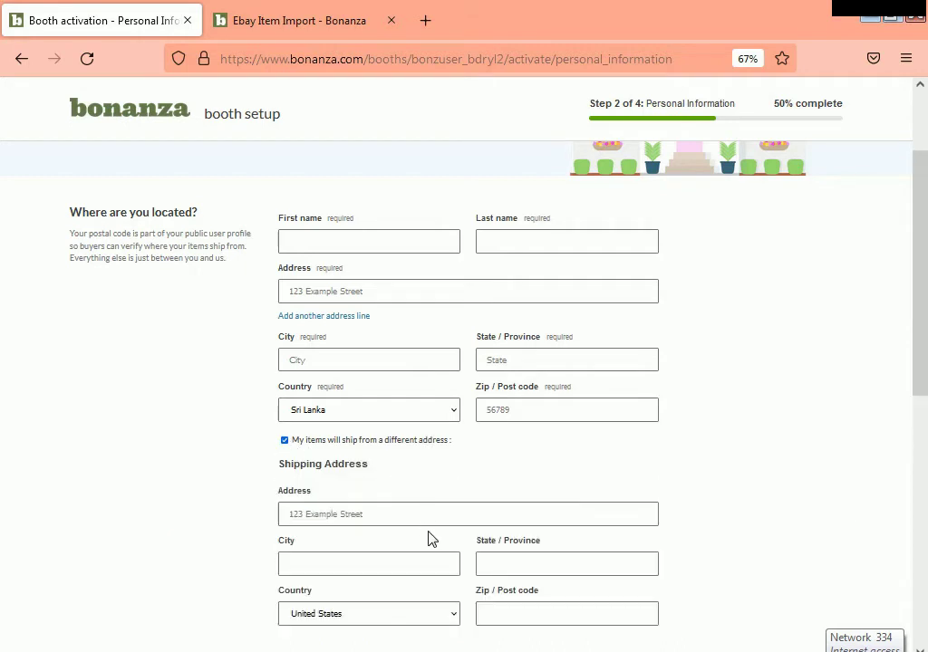
{"action": "scroll", "coordinate": [383, 555], "scroll_direction": "down", "scroll_amount": 3}
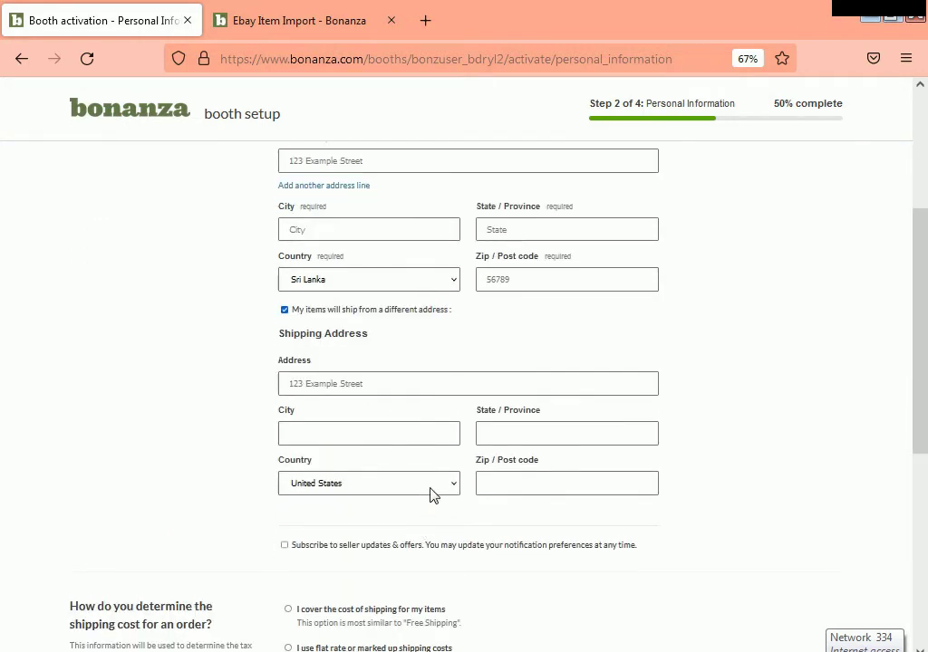
{"action": "scroll", "coordinate": [432, 493], "scroll_direction": "down", "scroll_amount": 3}
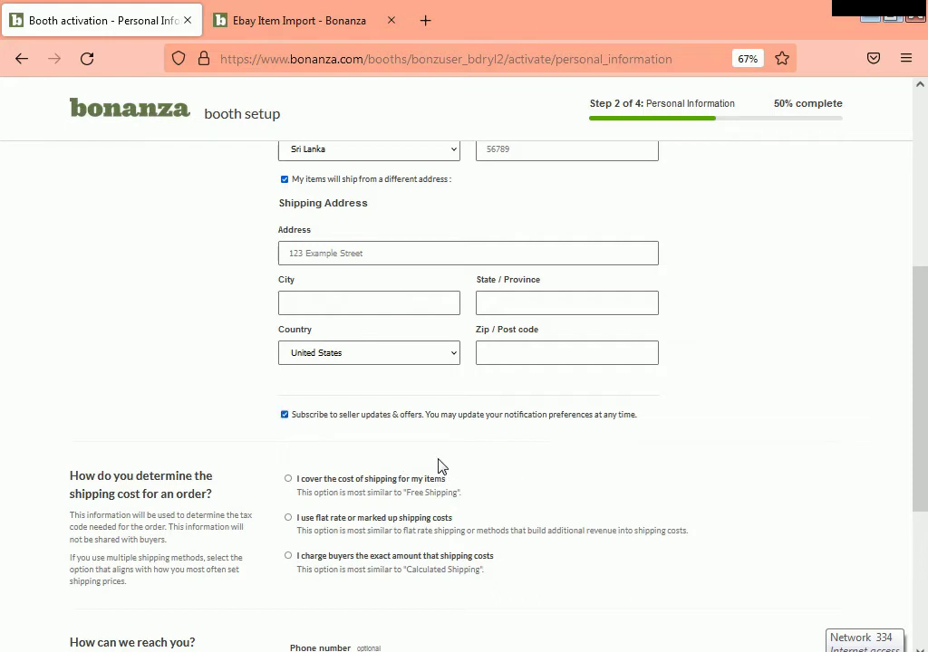
- Set the shipping cost method to "I cover the cost of shipping for my items"
{"action": "scroll", "coordinate": [439, 467], "scroll_direction": "down", "scroll_amount": 3}
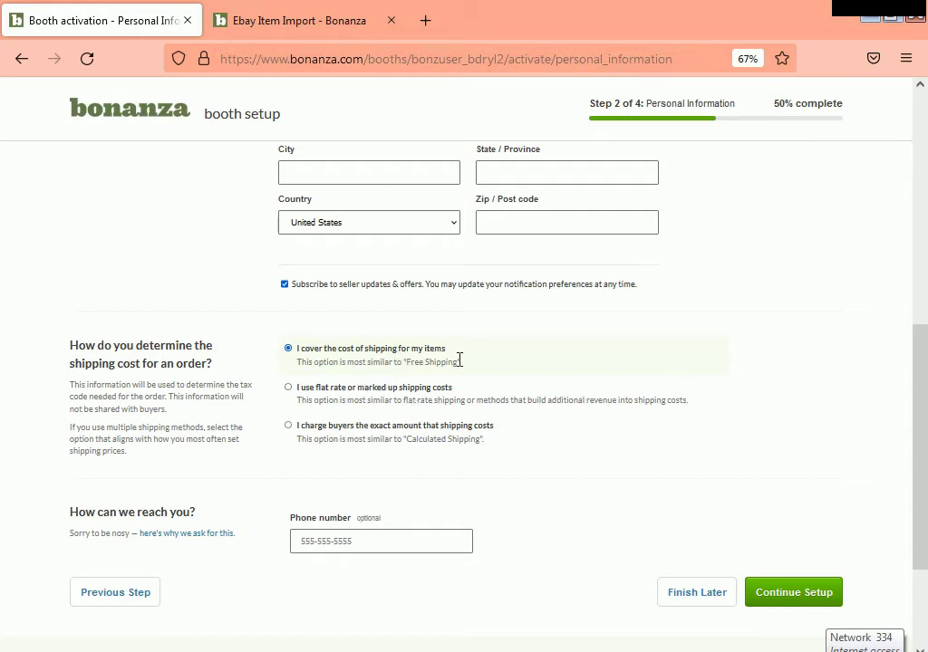
{"action": "scroll", "coordinate": [372, 519], "scroll_direction": "down", "scroll_amount": 3}
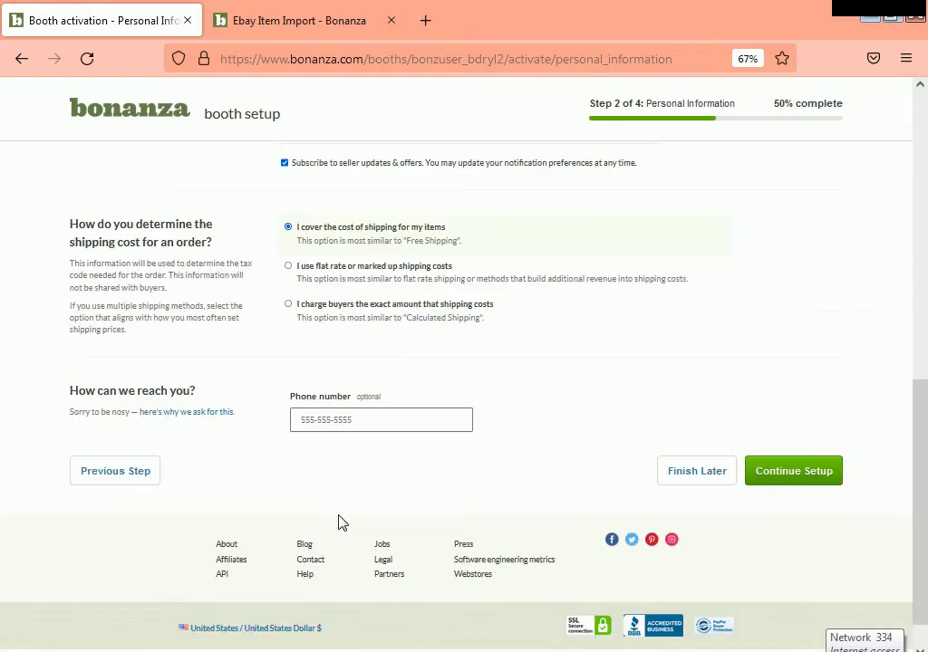
- Continue booth setup to the booth customization step without a phone number and choose "No need to advertise my items"
{"action": "left_click", "coordinate": [328, 410]}
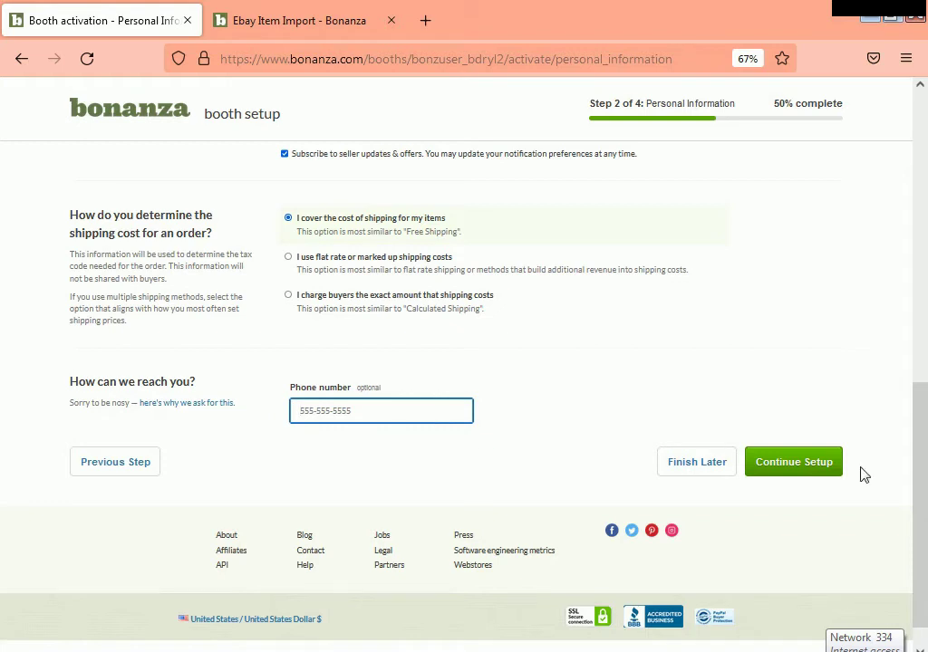
{"action": "left_click", "coordinate": [769, 459]}
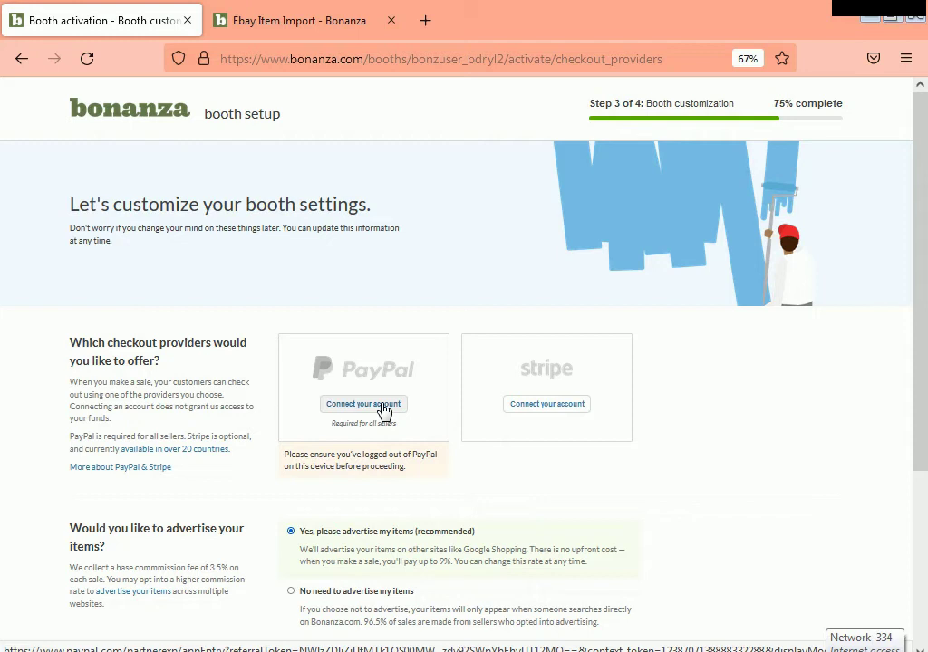
{"action": "scroll", "coordinate": [648, 514], "scroll_direction": "down", "scroll_amount": 5}
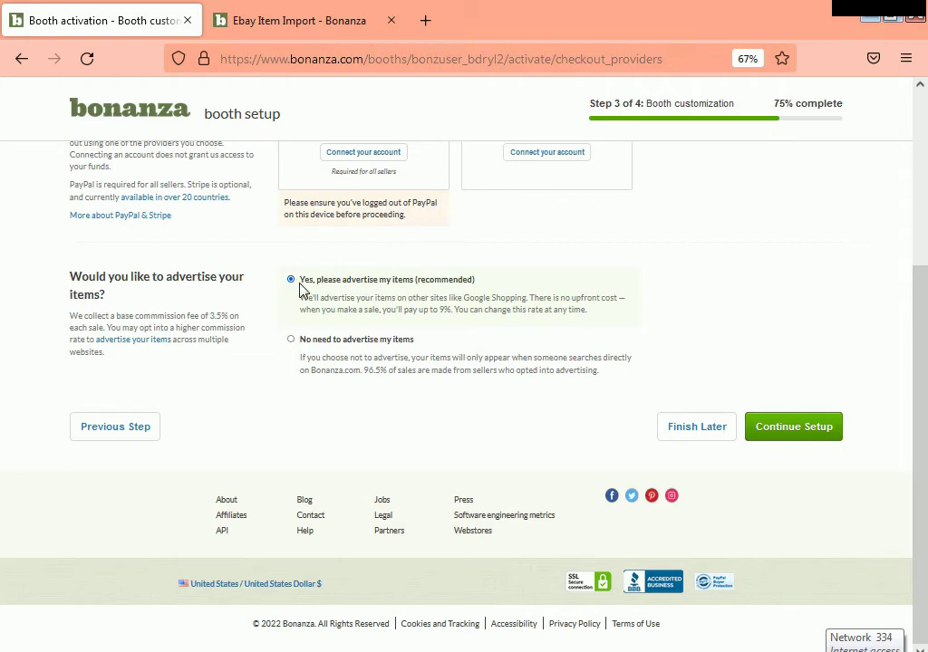
{"action": "left_click", "coordinate": [291, 340]}
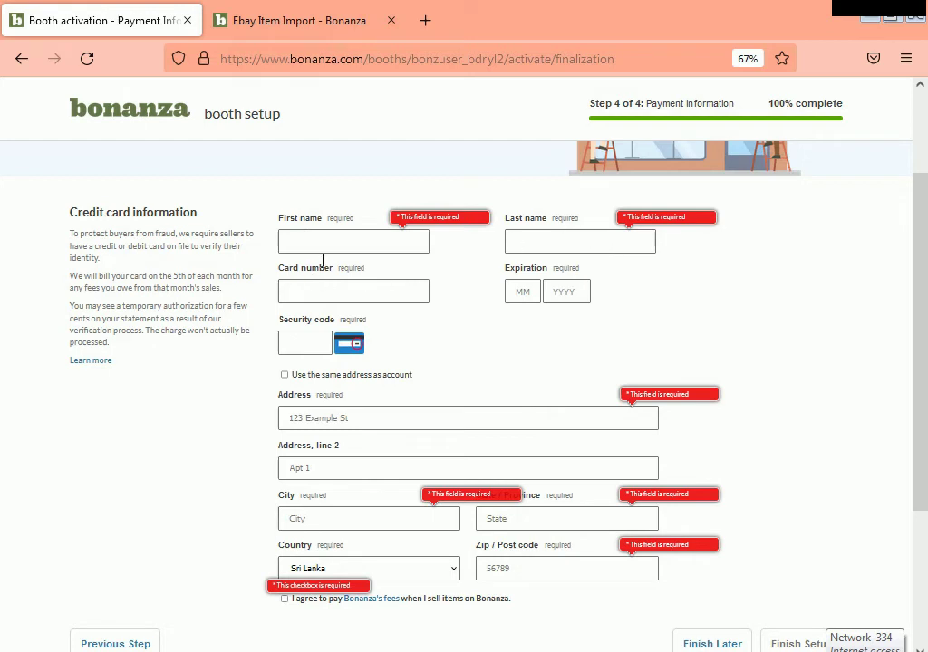
- Go through the card number, expiration and security code fields, and fill in the billing address, city, state and postal code
{"action": "left_click", "coordinate": [354, 300]}
{"action": "left_click", "coordinate": [558, 294]}
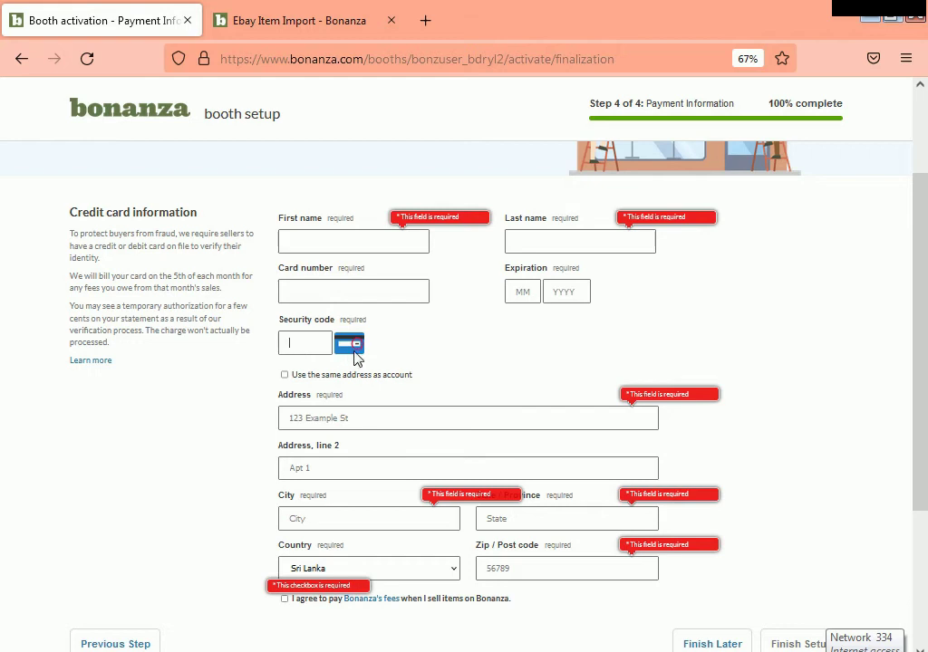
{"action": "scroll", "coordinate": [354, 359], "scroll_direction": "down", "scroll_amount": 3}
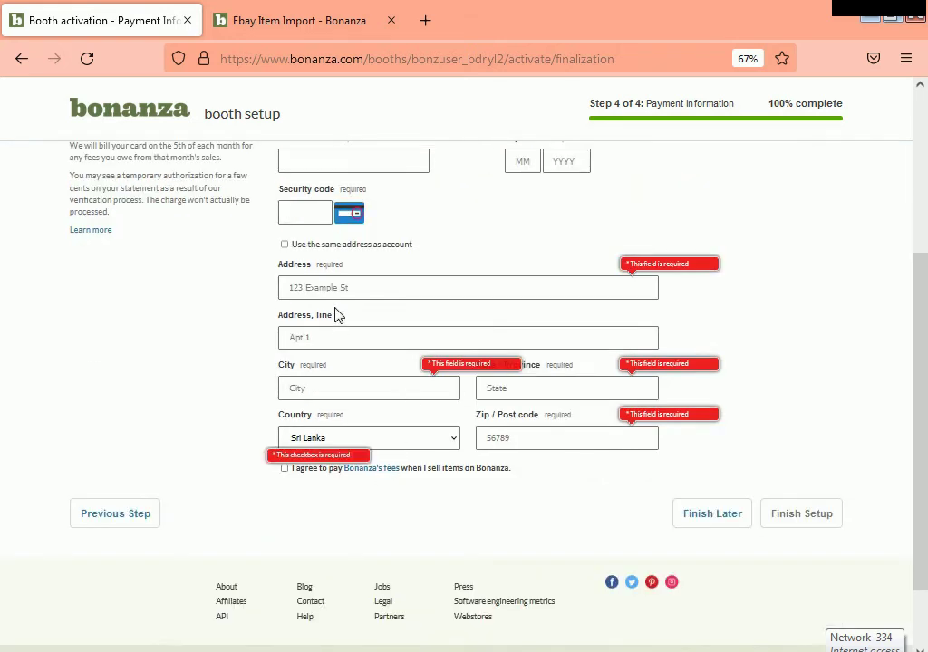
{"action": "left_click", "coordinate": [341, 288]}
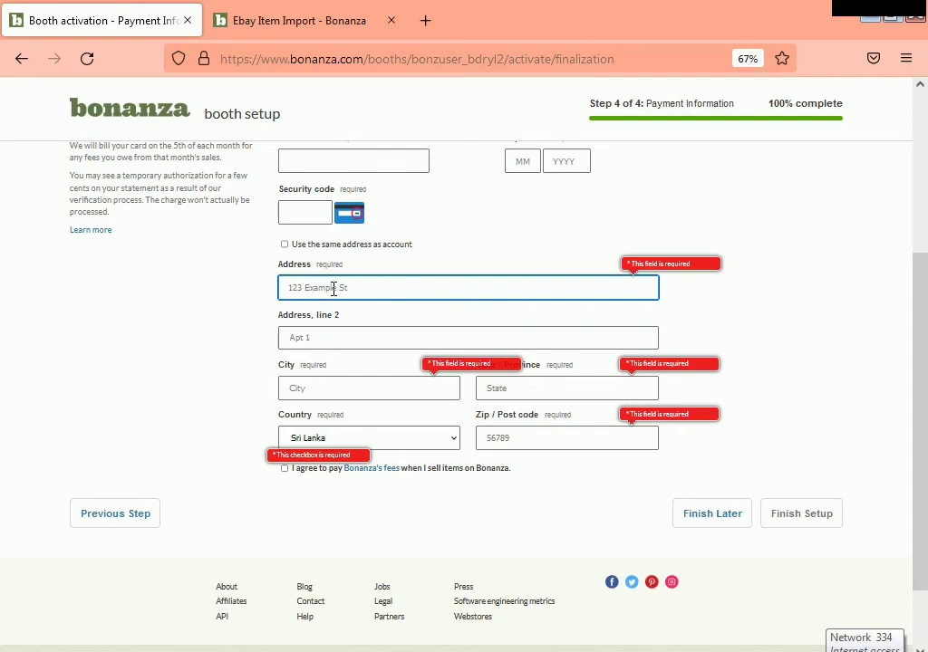
{"action": "left_click", "coordinate": [311, 337]}
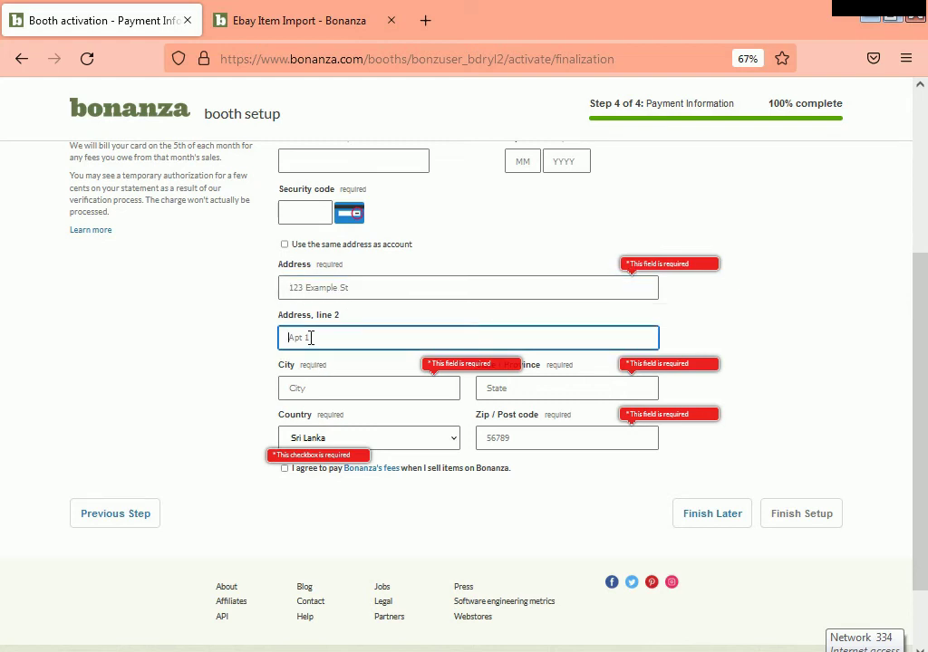
{"action": "left_click", "coordinate": [319, 387]}
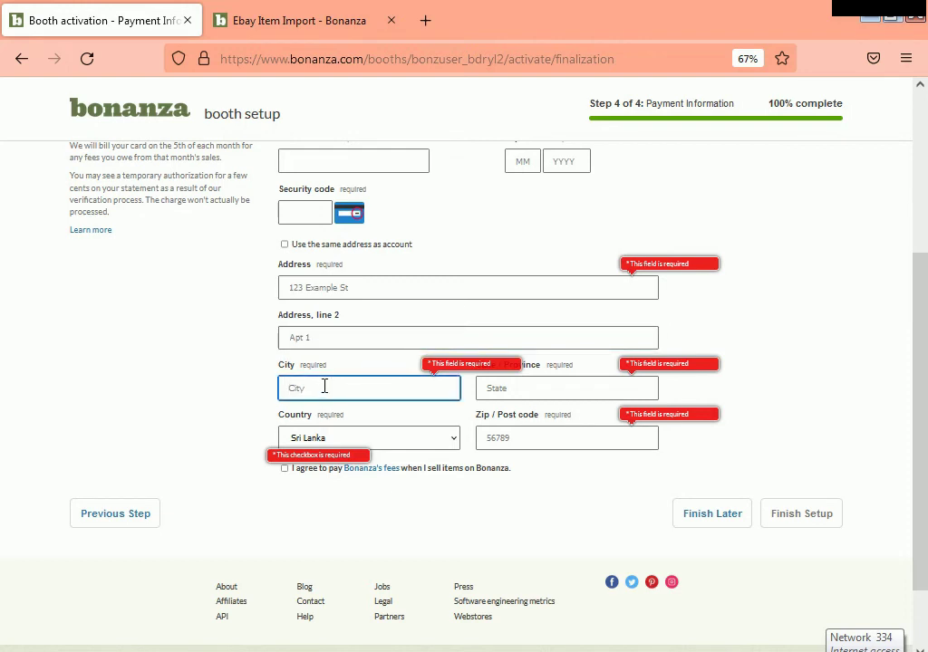
{"action": "left_click", "coordinate": [568, 394]}
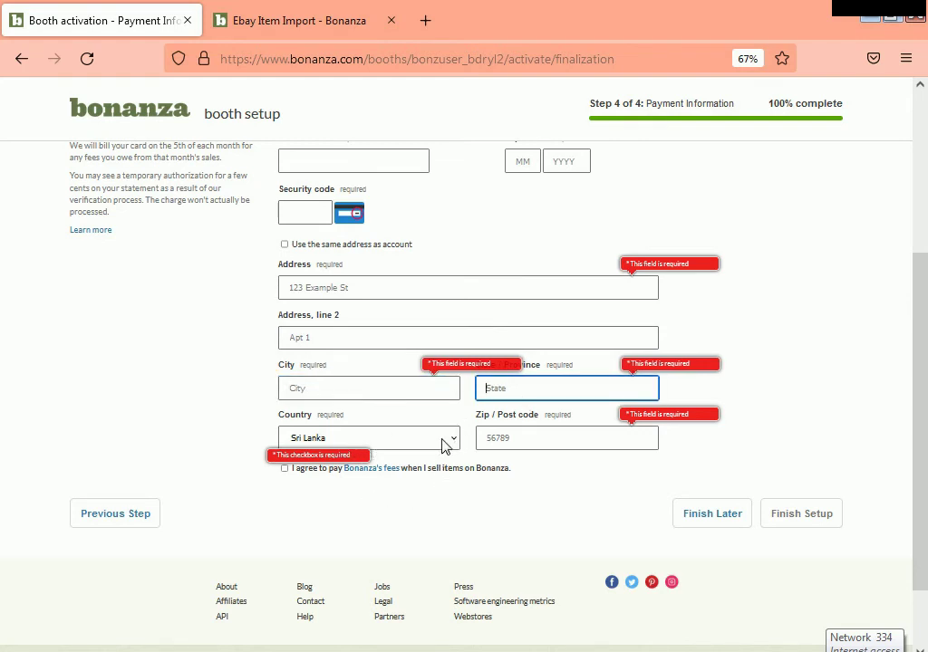
{"action": "left_click", "coordinate": [501, 439]}
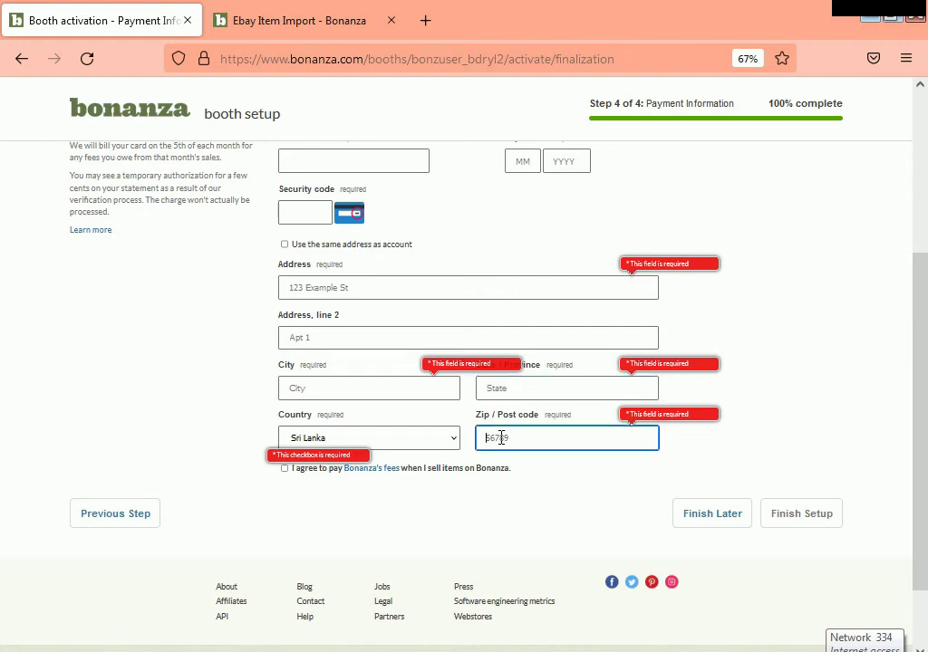
- Agree to pay Bonanza's fees when selling items and finish the booth setup
{"action": "scroll", "coordinate": [500, 438], "scroll_direction": "down", "scroll_amount": 2}
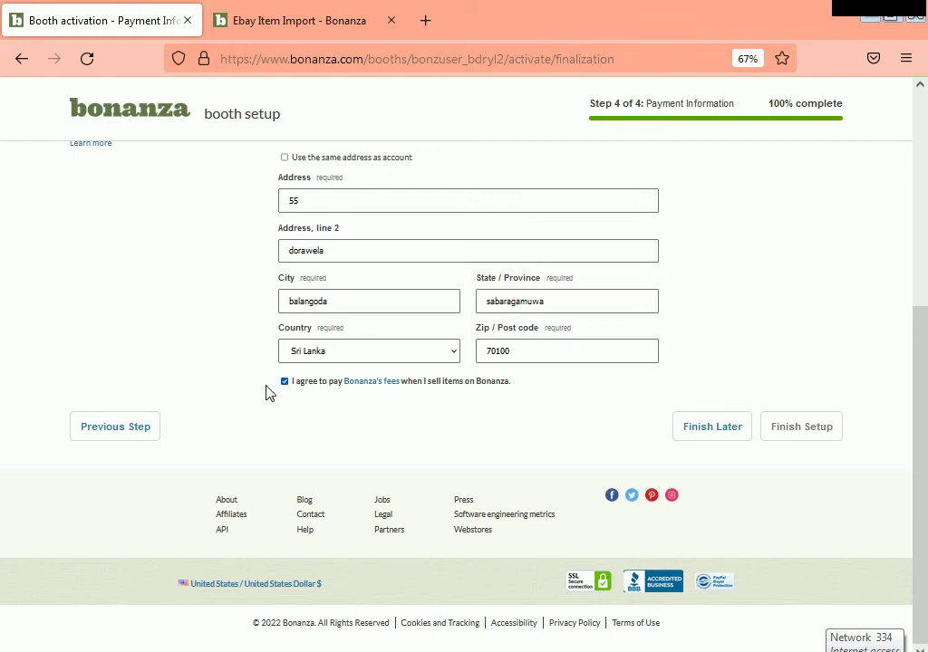
{"action": "left_click", "coordinate": [802, 427]}
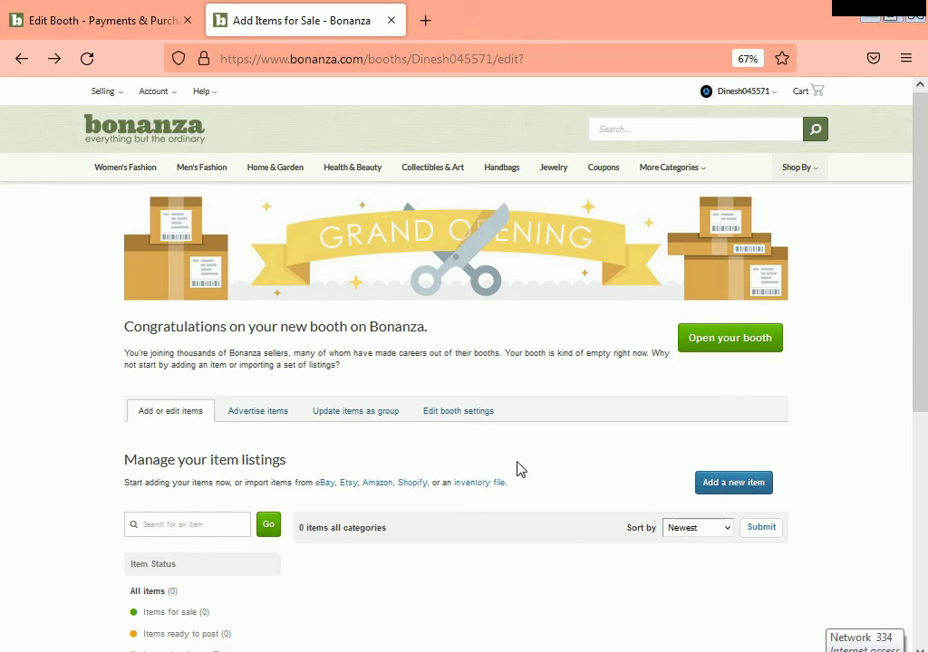
- Look over the new booth's item listings management page and open the seller's profile page
{"action": "left_click_drag", "start_coordinate": [920, 336], "coordinate": [921, 508]}
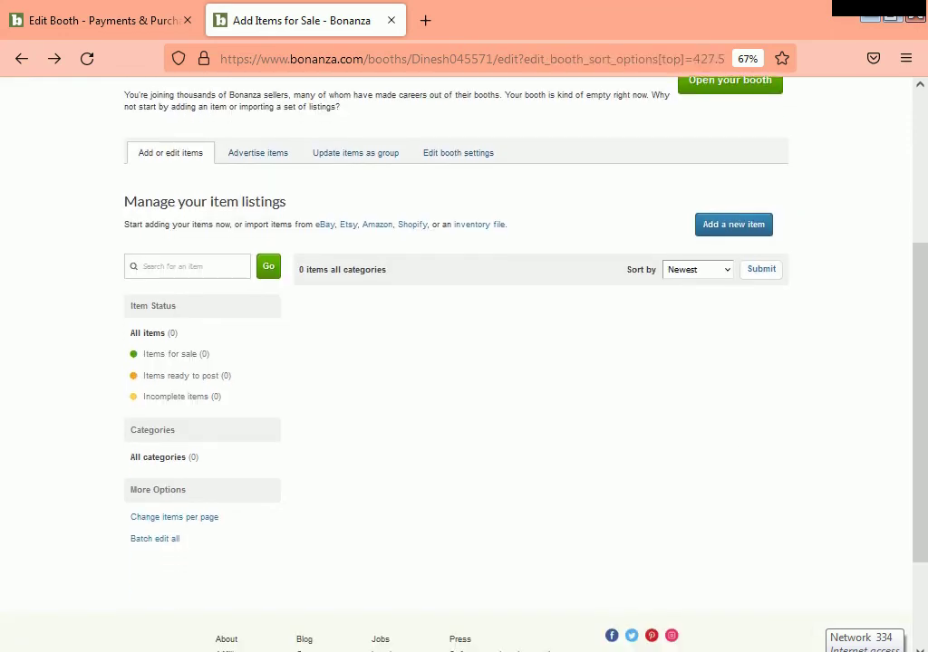
{"action": "scroll", "coordinate": [573, 607], "scroll_direction": "up", "scroll_amount": 5}
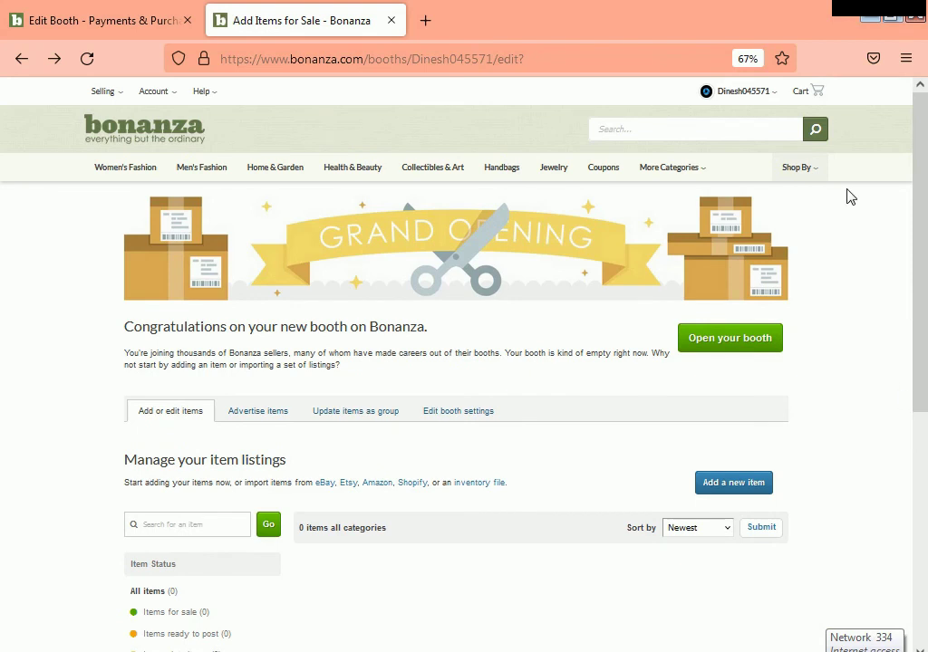
{"action": "mouse_move", "coordinate": [751, 99]}
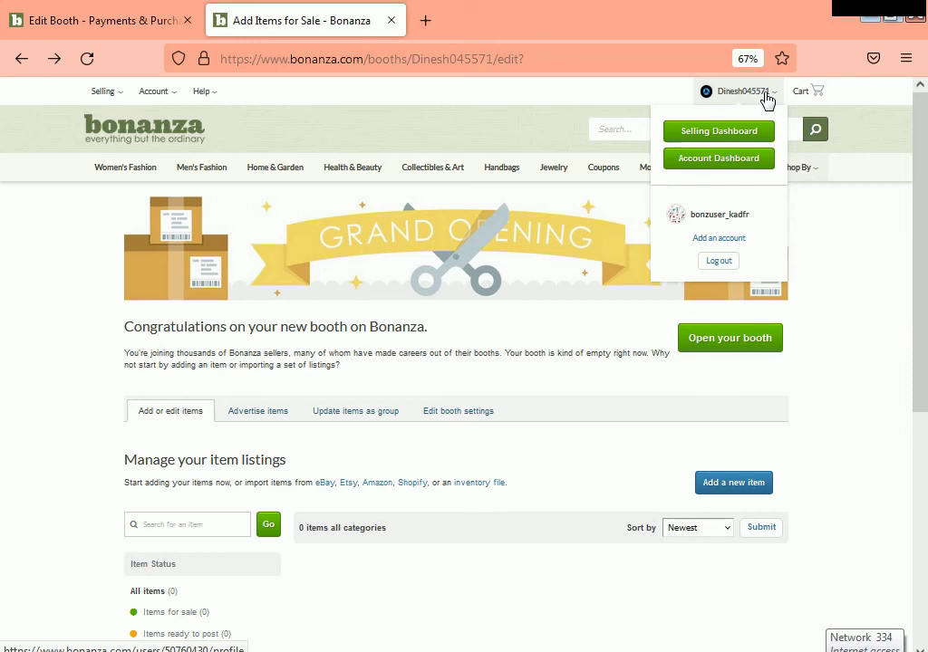
{"action": "left_click", "coordinate": [771, 98]}
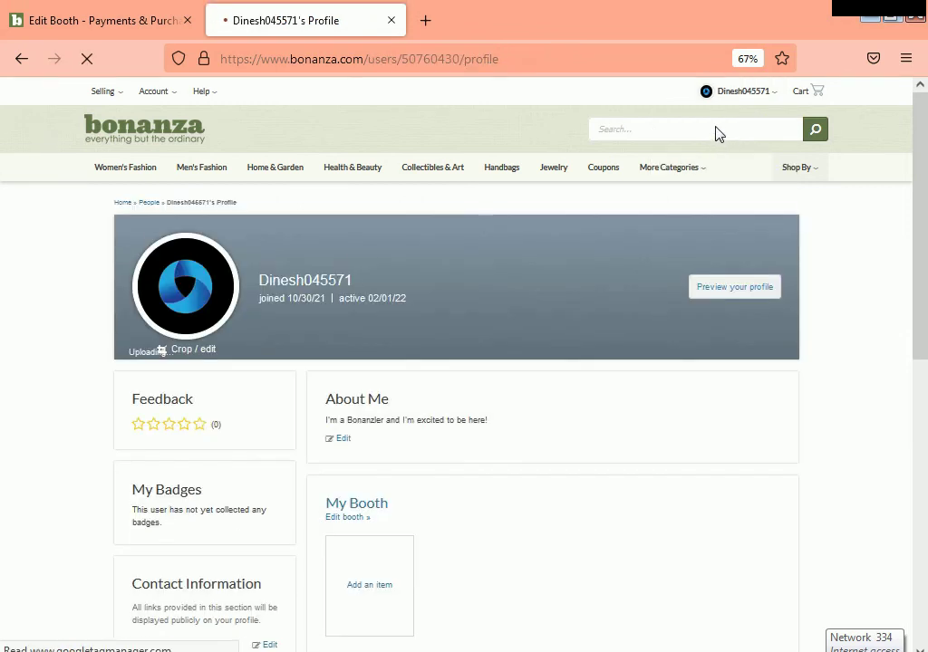
{"action": "mouse_move", "coordinate": [743, 91]}
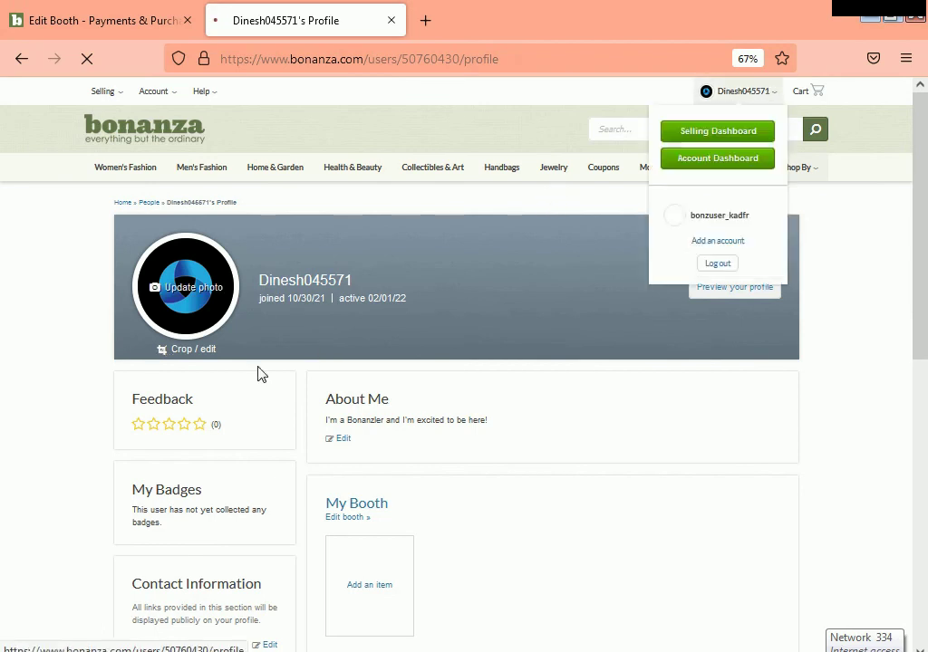
- Examine the profile page's photo, feedback, badges, contact information, About Me, booth, hand-picked lists and wish list sections
{"action": "scroll", "coordinate": [254, 379], "scroll_direction": "down", "scroll_amount": 3}
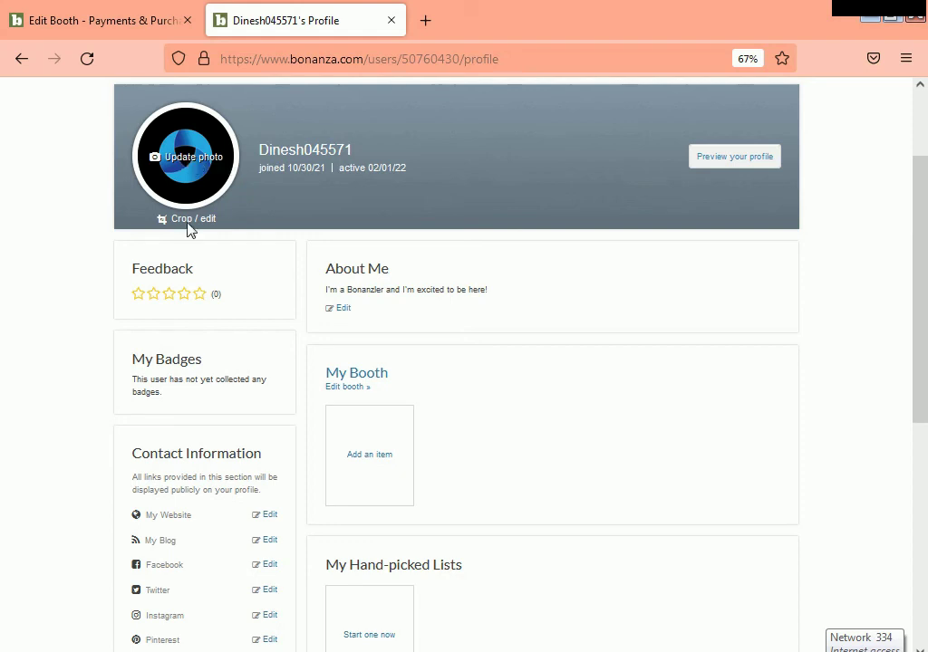
{"action": "scroll", "coordinate": [297, 304], "scroll_direction": "down", "scroll_amount": 3}
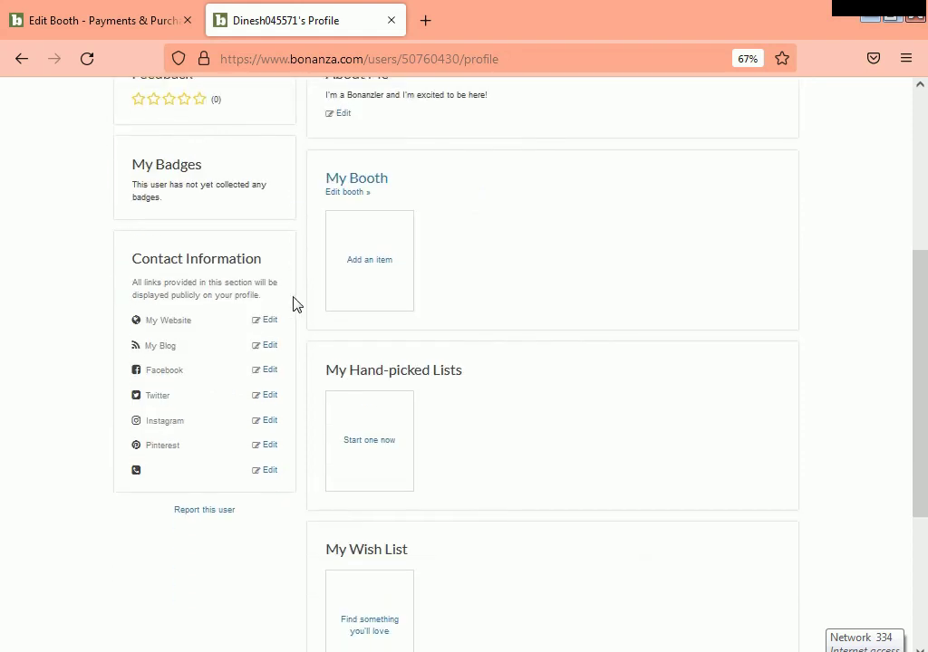
{"action": "scroll", "coordinate": [283, 306], "scroll_direction": "up", "scroll_amount": 3}
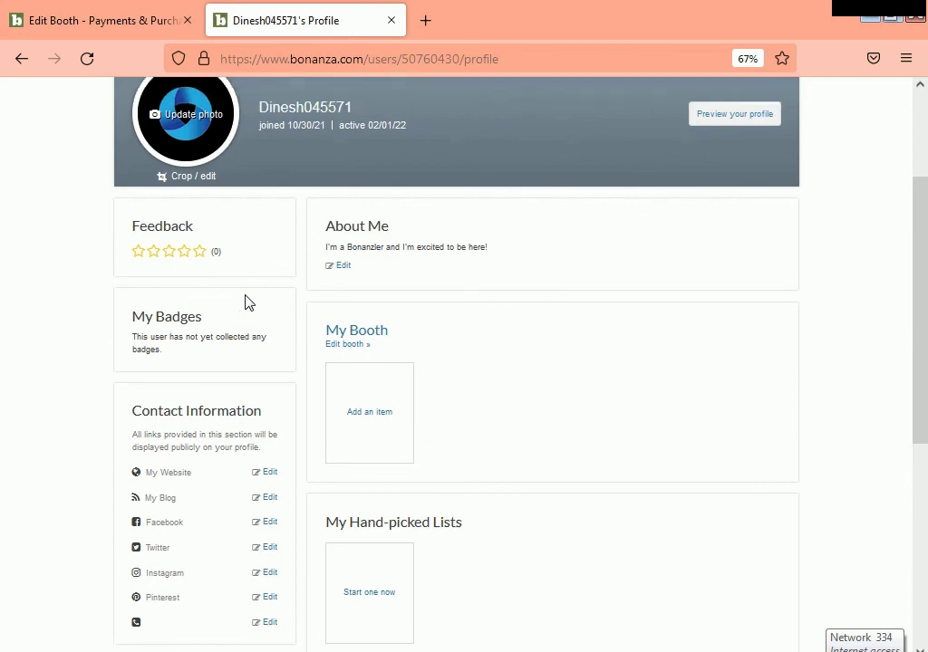
{"action": "scroll", "coordinate": [245, 297], "scroll_direction": "up", "scroll_amount": 2}
{"action": "scroll", "coordinate": [233, 284], "scroll_direction": "down", "scroll_amount": 3}
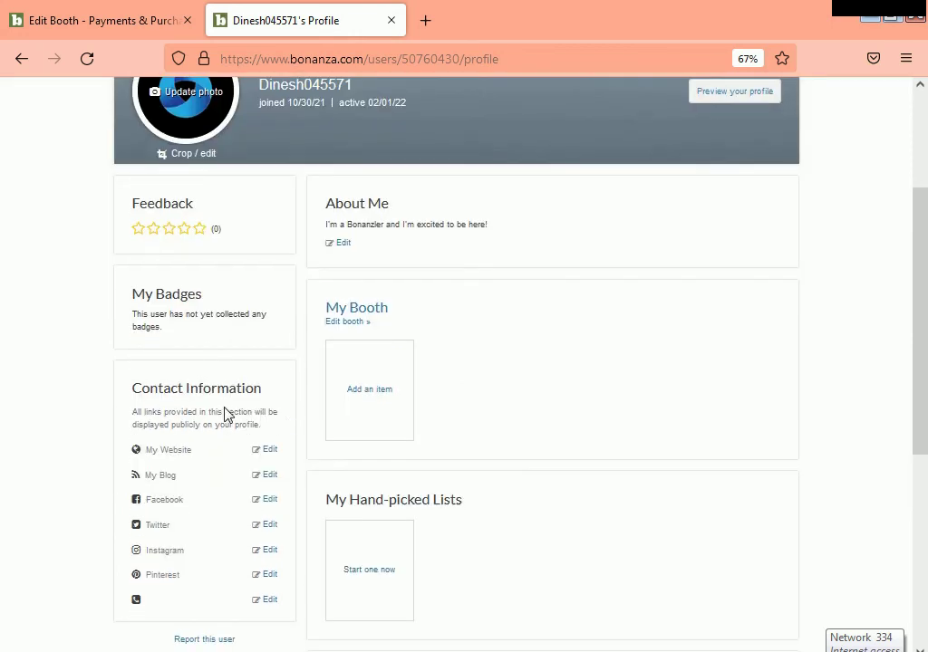
{"action": "scroll", "coordinate": [224, 408], "scroll_direction": "down", "scroll_amount": 3}
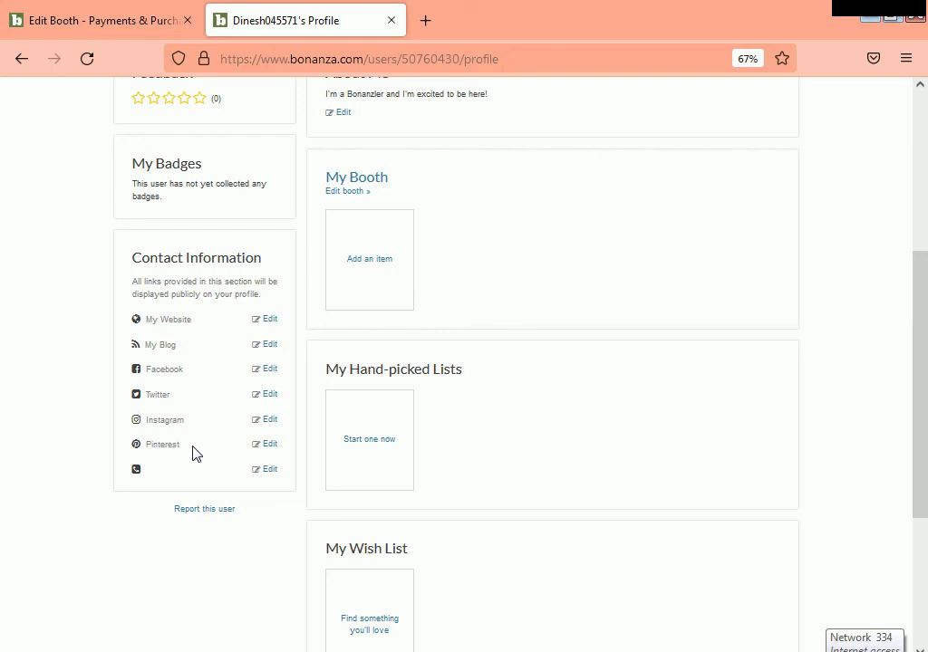
{"action": "scroll", "coordinate": [230, 440], "scroll_direction": "up", "scroll_amount": 5}
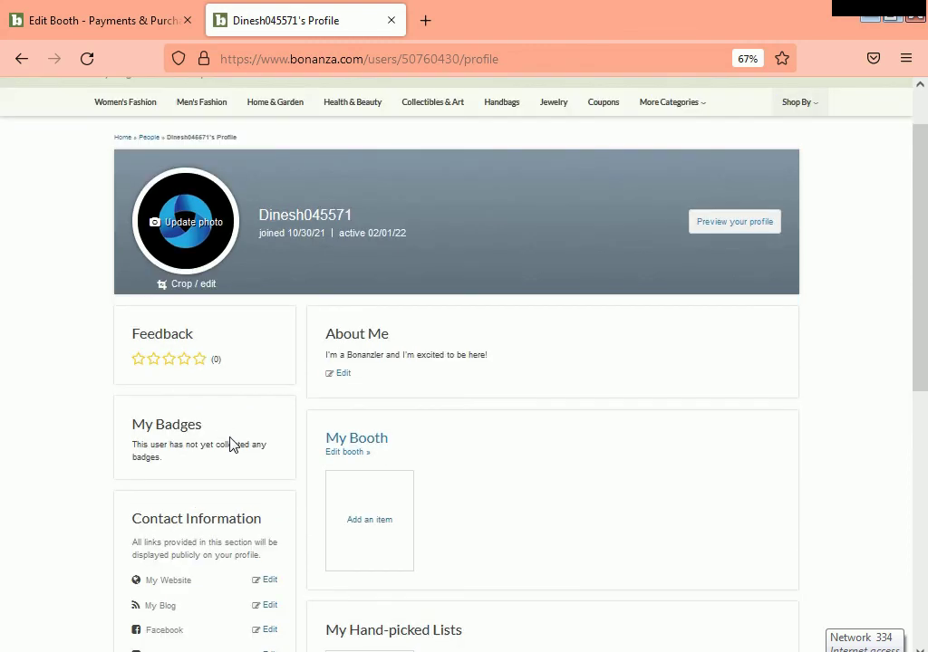
{"action": "scroll", "coordinate": [308, 452], "scroll_direction": "up", "scroll_amount": 2}
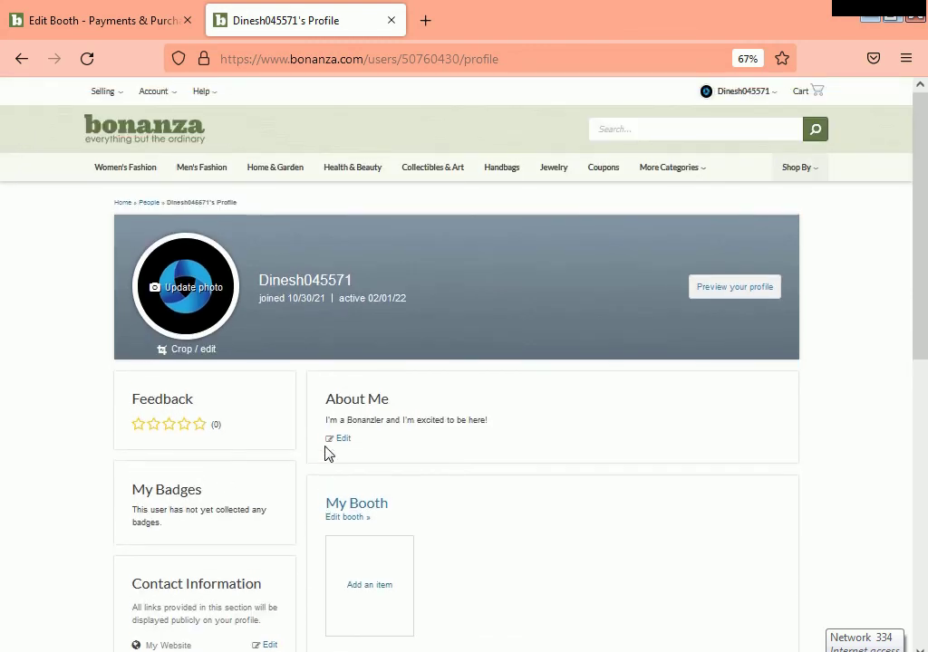